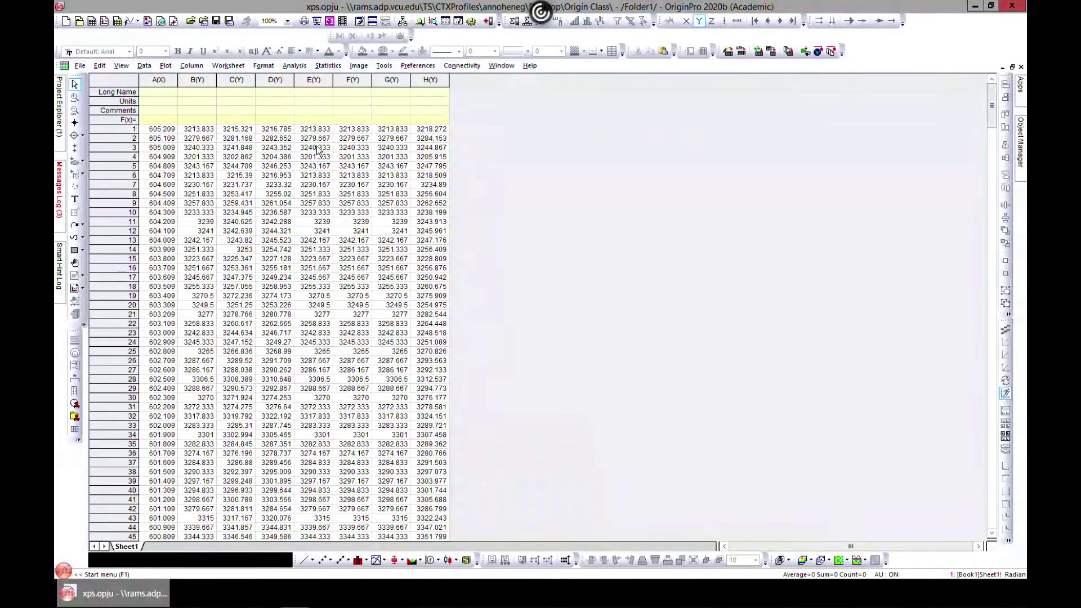
Select columns A and B of the XPS data in Book1
{"action": "left_click", "coordinate": [295, 67]}
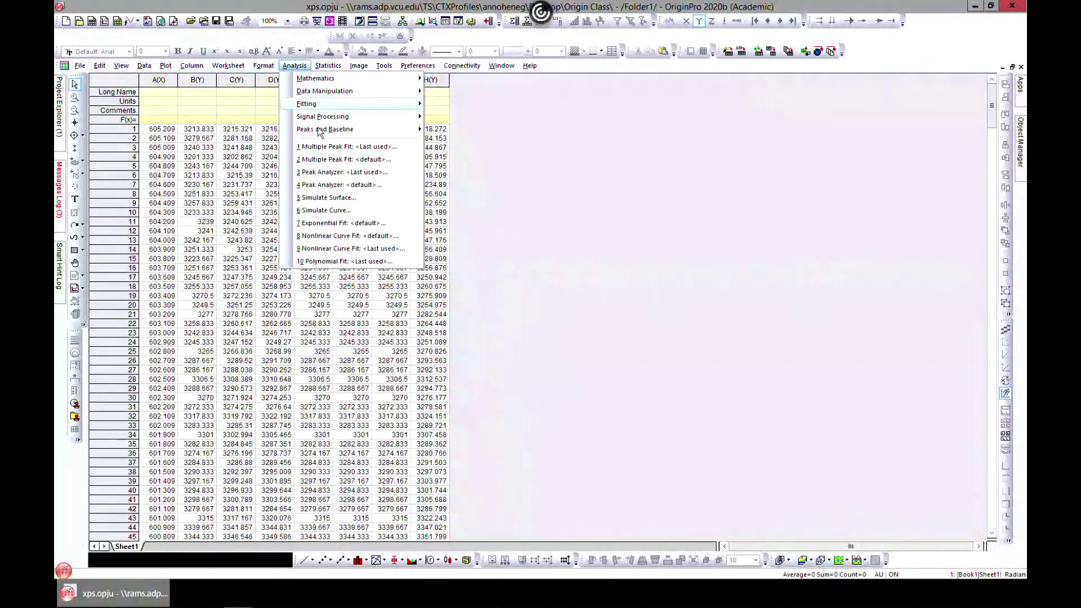
{"action": "left_click", "coordinate": [541, 227]}
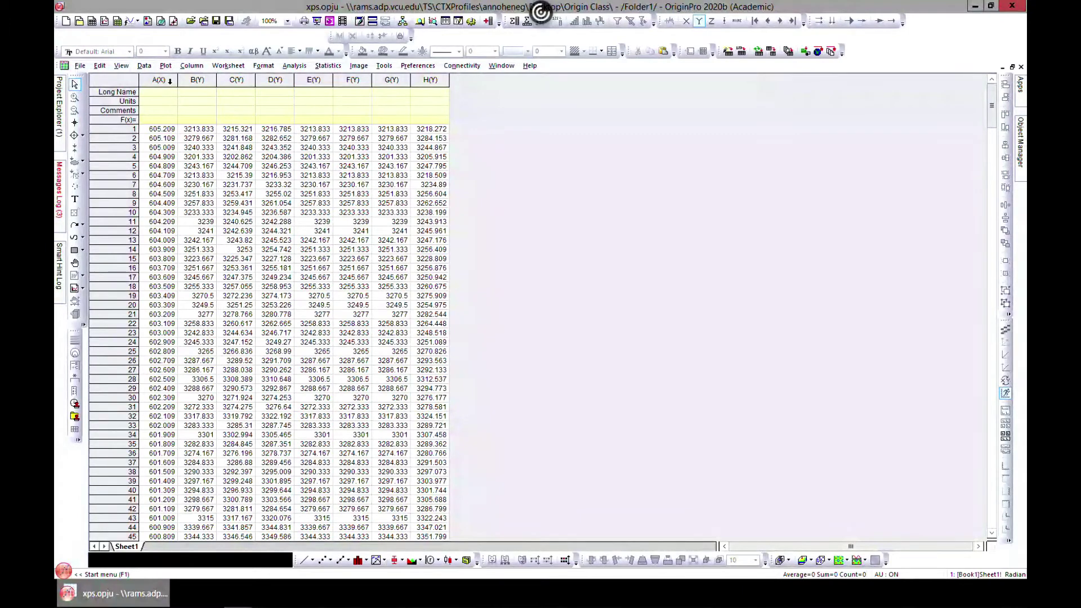
{"action": "left_click", "coordinate": [161, 80]}
{"action": "left_click", "coordinate": [197, 80], "text": "shift"}
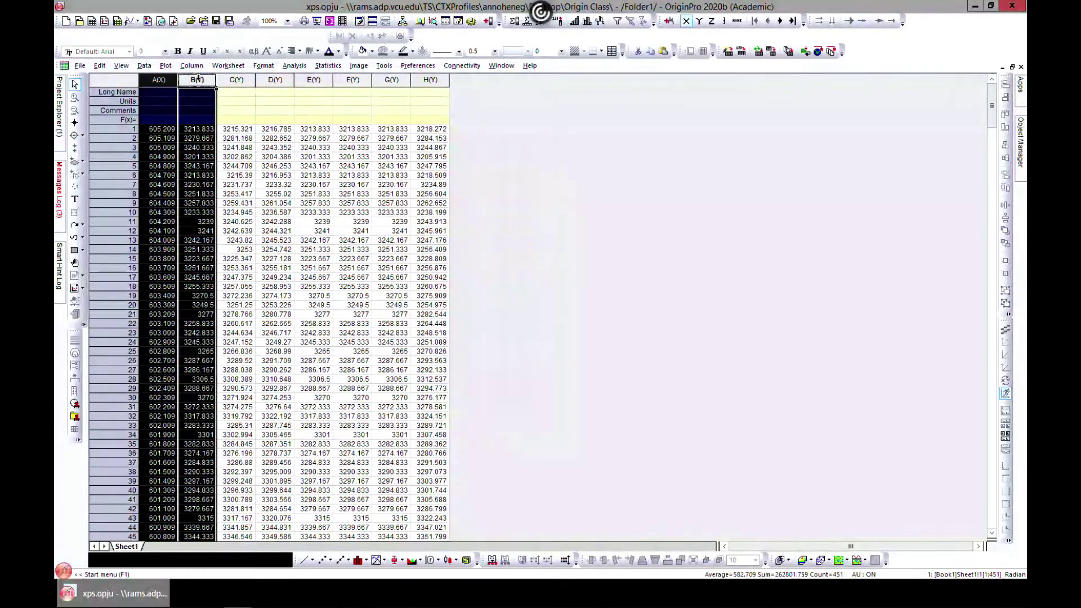
Open the Peak Analyzer dialog from Analysis > Peaks and Baseline for the selected data
{"action": "left_click", "coordinate": [294, 66]}
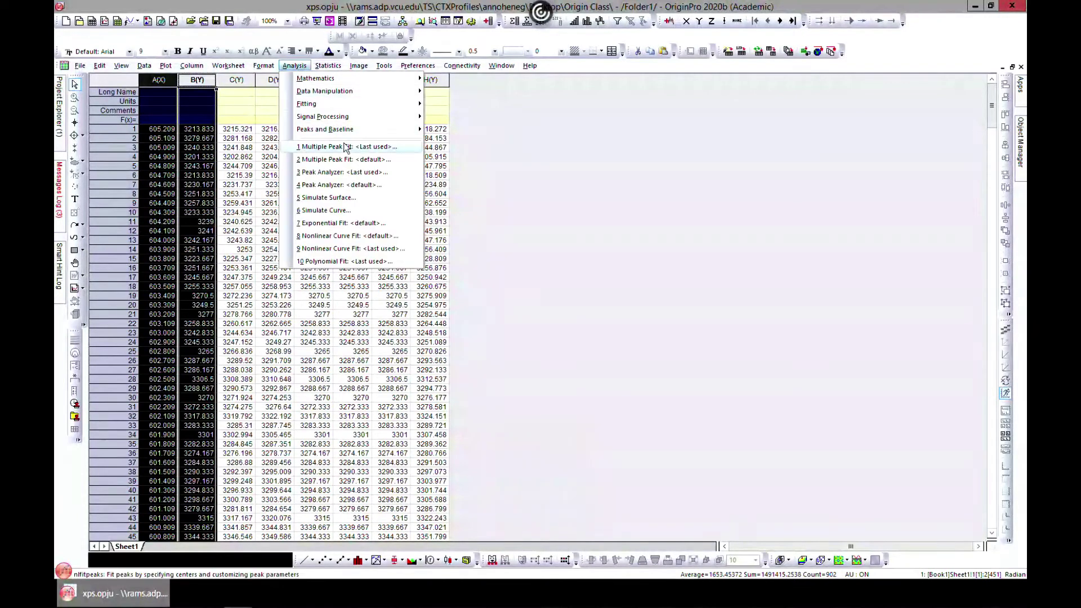
{"action": "mouse_move", "coordinate": [360, 131]}
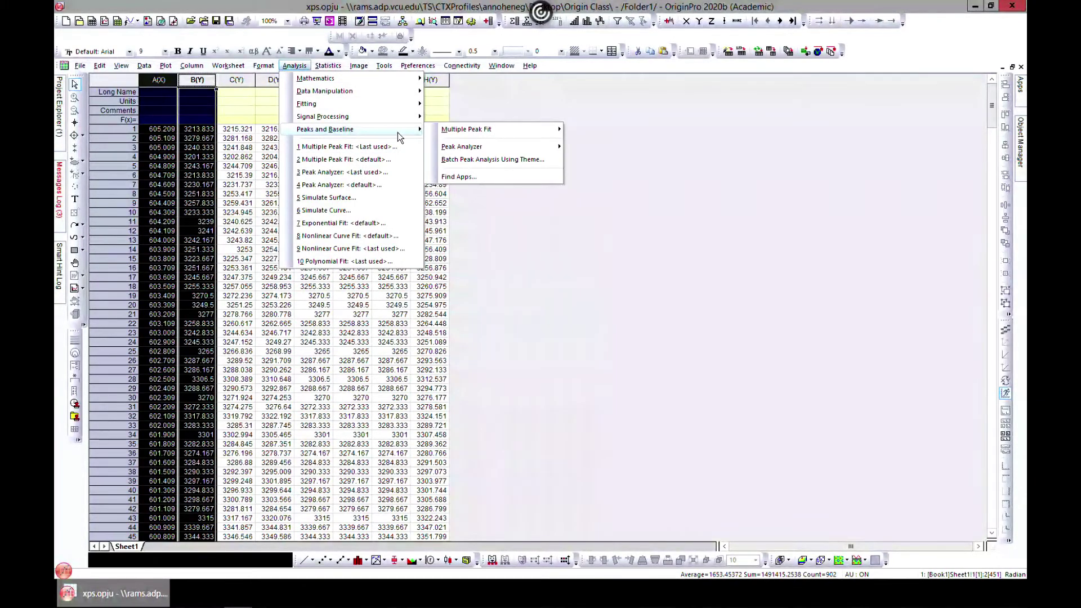
{"action": "mouse_move", "coordinate": [468, 148]}
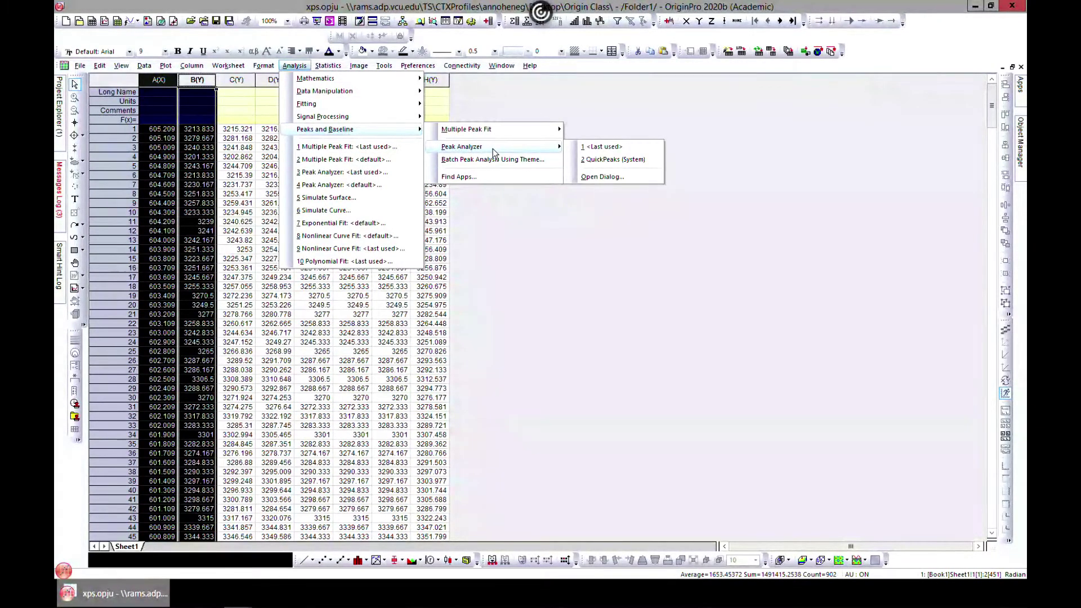
{"action": "left_click", "coordinate": [592, 178]}
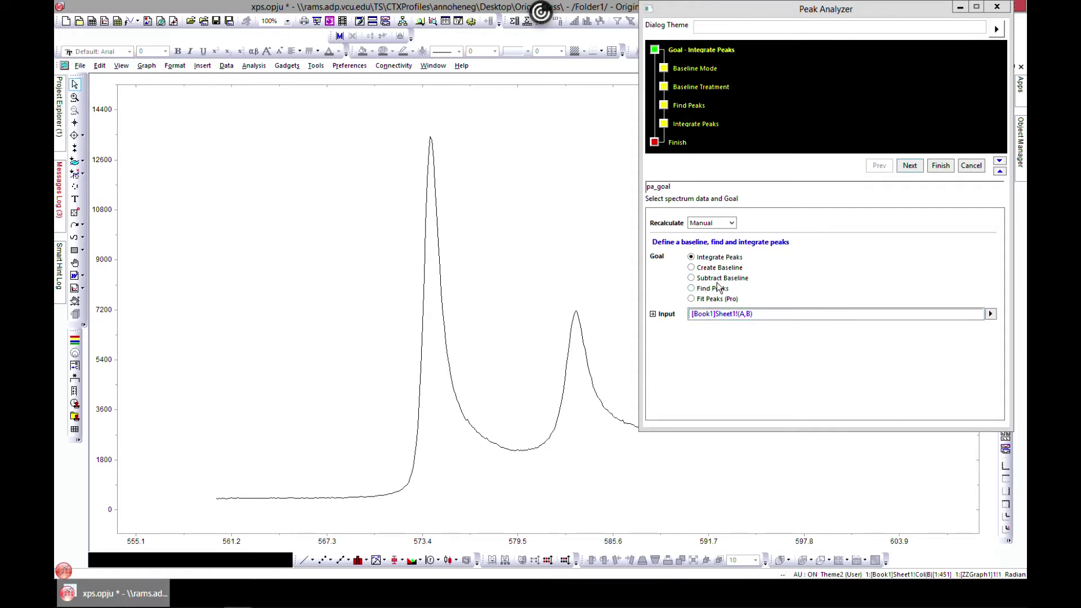
Choose Subtract Baseline as the goal, shrink the dialog, and move to the baseline mode page
{"action": "left_click", "coordinate": [719, 281]}
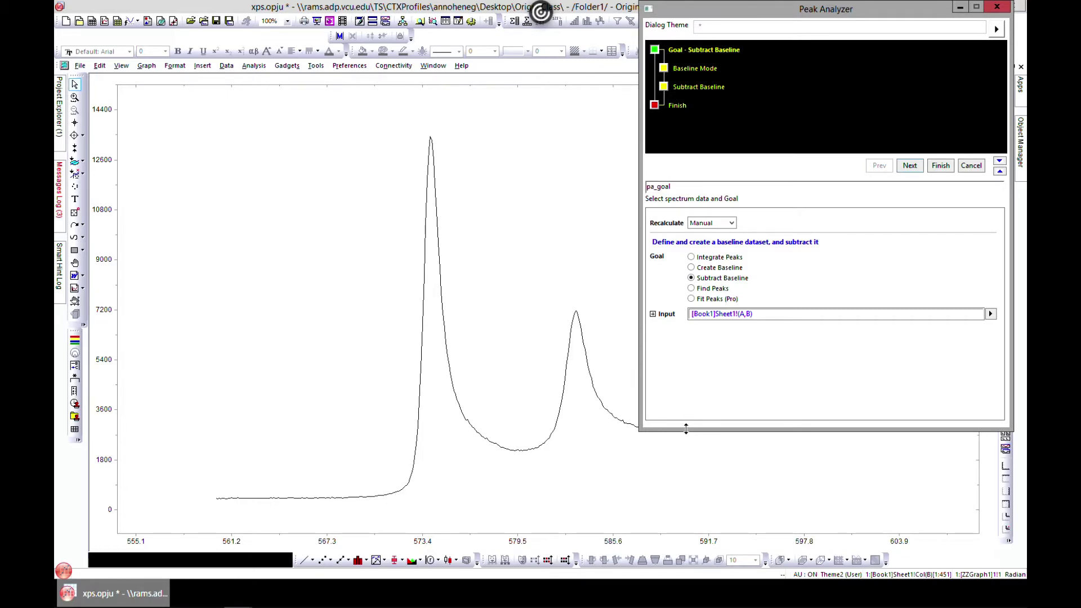
{"action": "left_click_drag", "start_coordinate": [686, 429], "coordinate": [688, 369]}
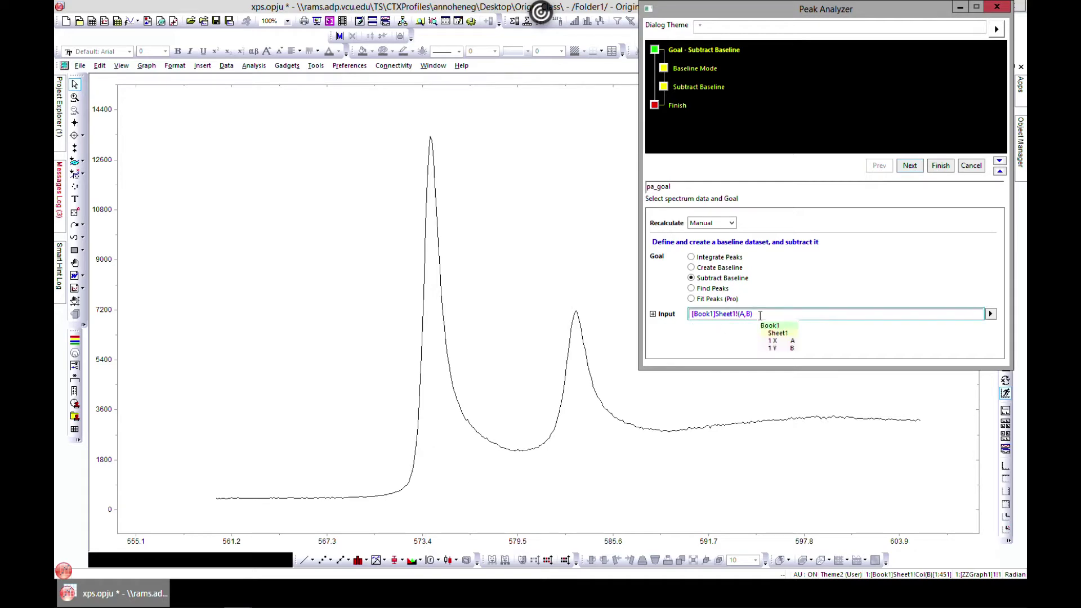
{"action": "left_click", "coordinate": [909, 166]}
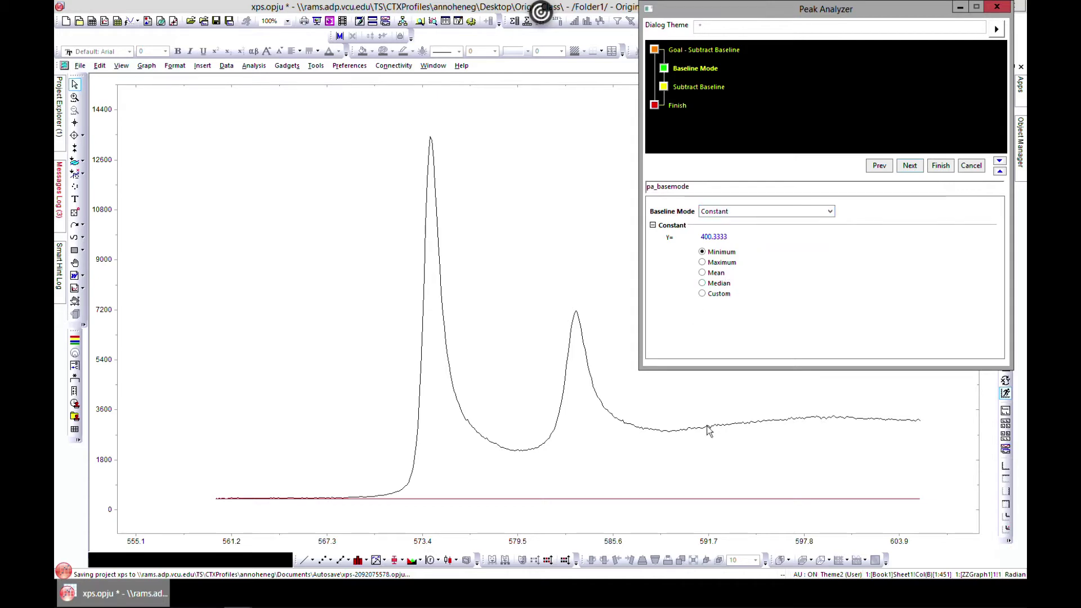
Compare Mean, Maximum, Median and Custom constant baselines
{"action": "left_click", "coordinate": [703, 272]}
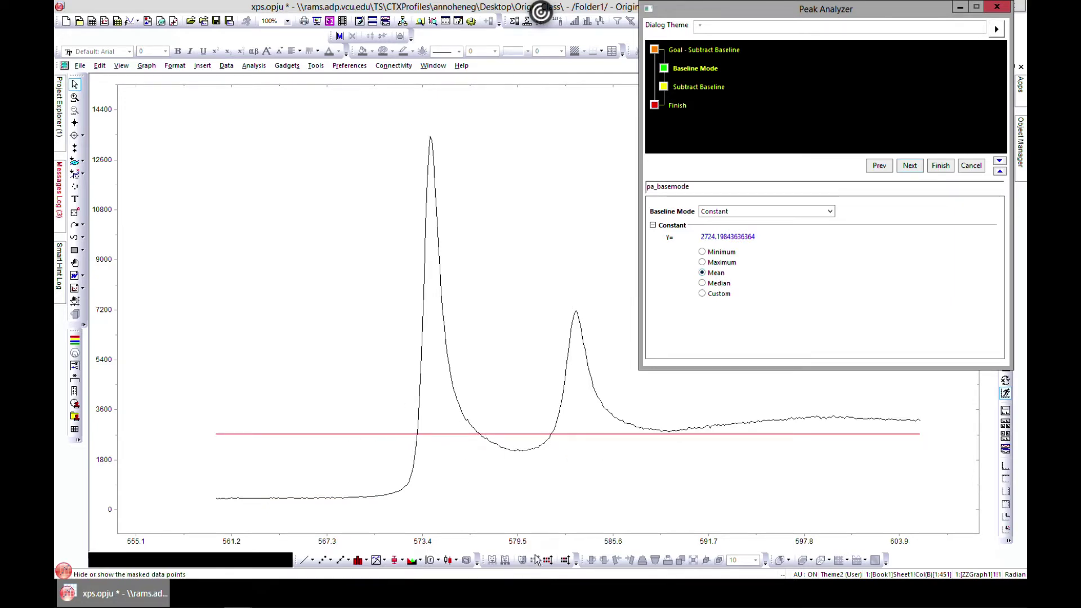
{"action": "left_click", "coordinate": [723, 263]}
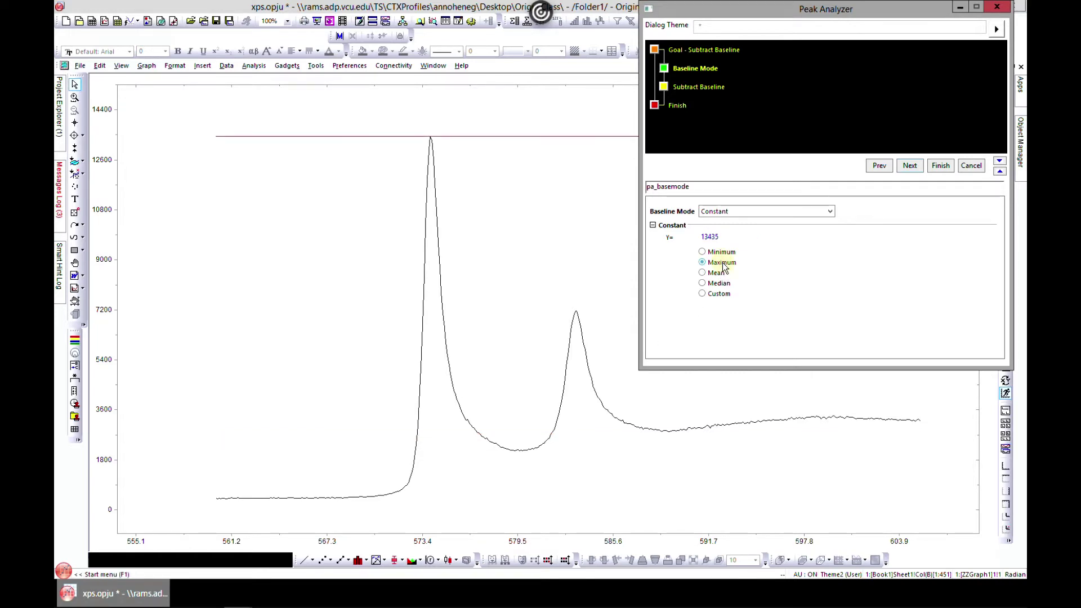
{"action": "left_click", "coordinate": [720, 283]}
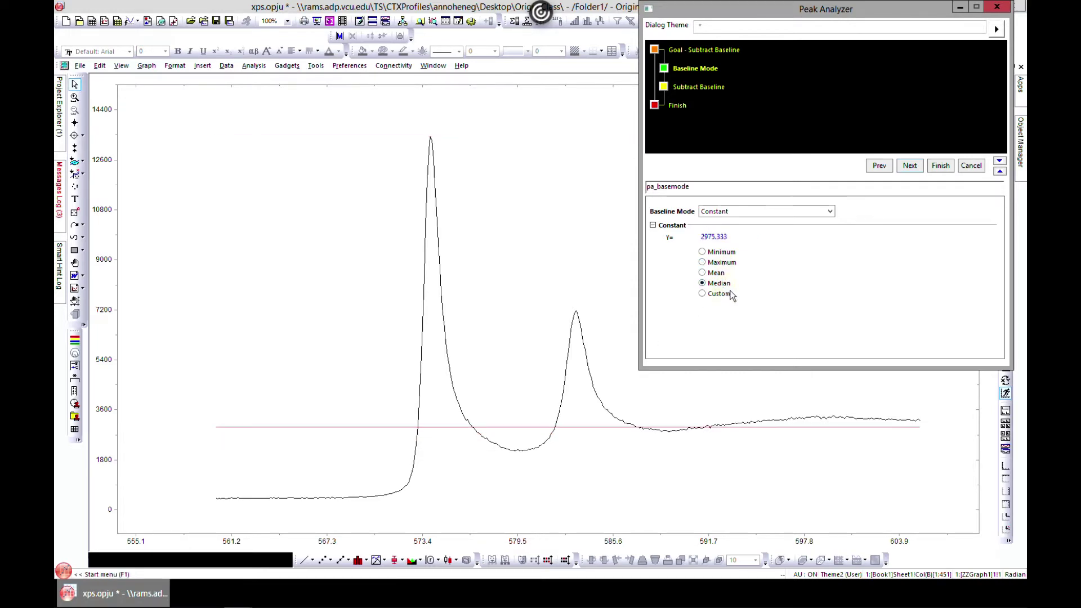
{"action": "left_click", "coordinate": [728, 294]}
Switch the Baseline Mode dropdown to XPS
{"action": "left_click", "coordinate": [785, 211]}
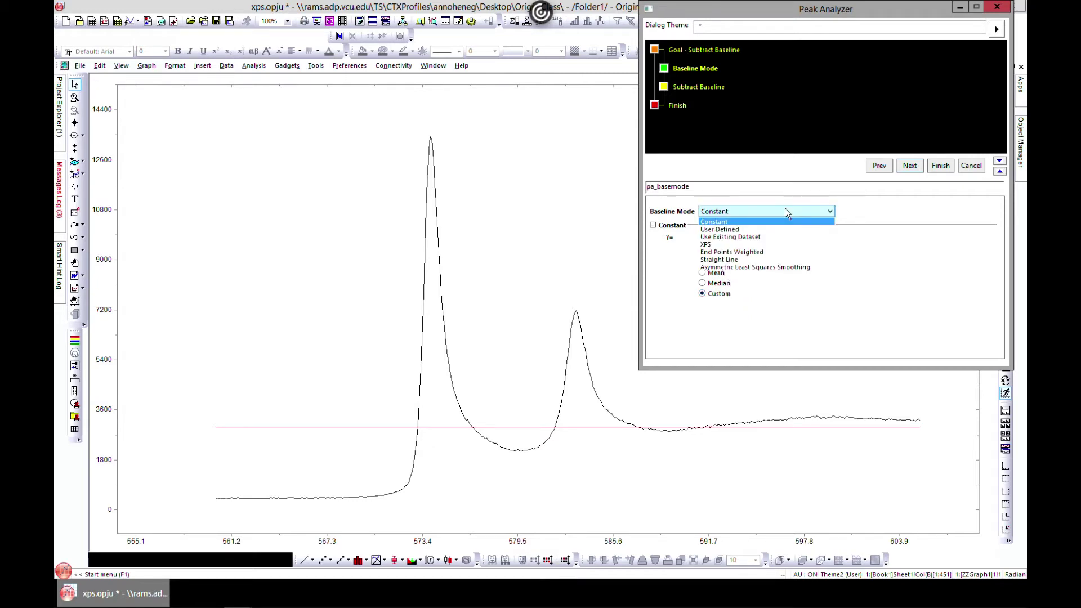
{"action": "left_click", "coordinate": [785, 245]}
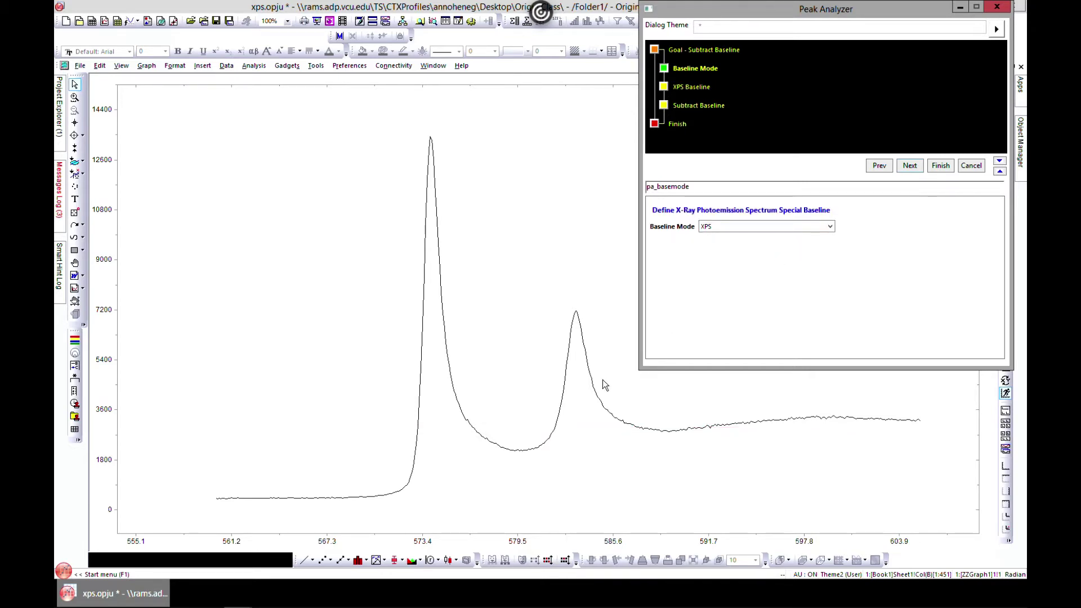
{"action": "mouse_move", "coordinate": [419, 479]}
{"action": "left_click", "coordinate": [776, 224]}
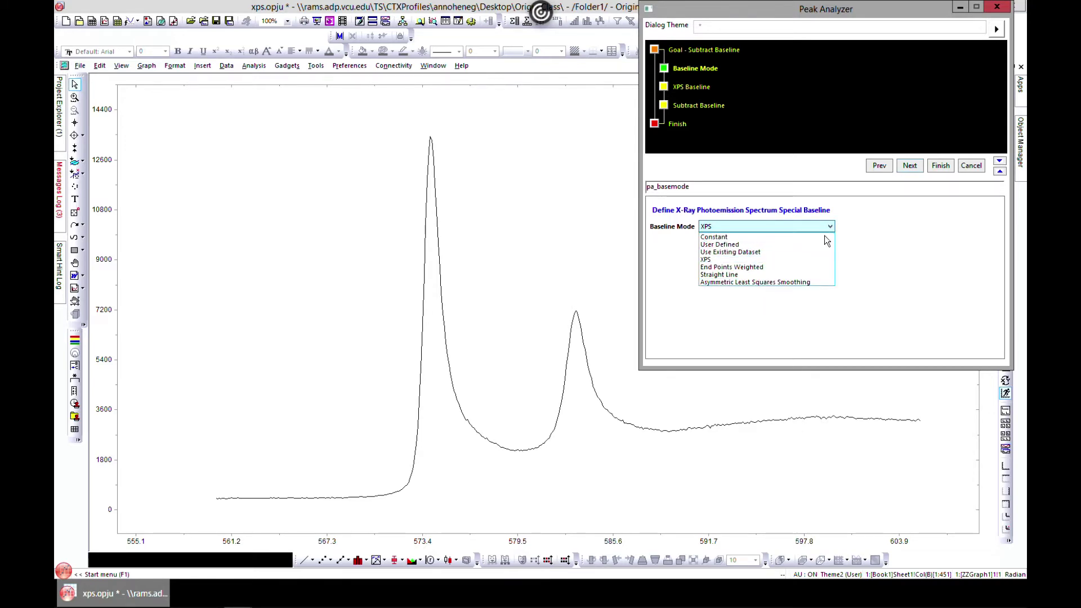
{"action": "left_click", "coordinate": [938, 230]}
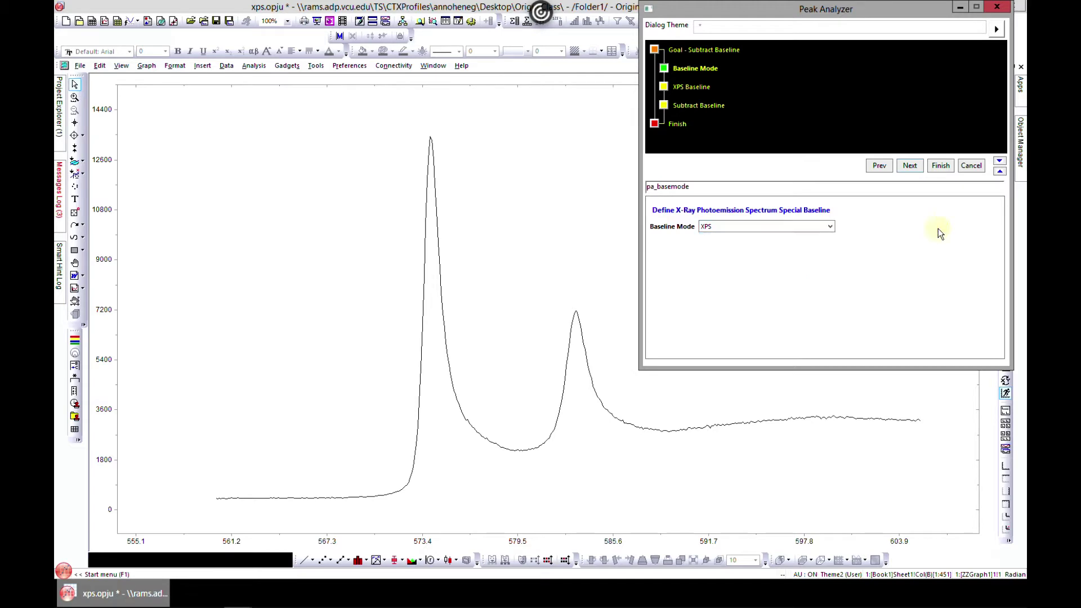
Try the Tougaard XPS baseline method, then settle on Shirley
{"action": "left_click", "coordinate": [909, 166]}
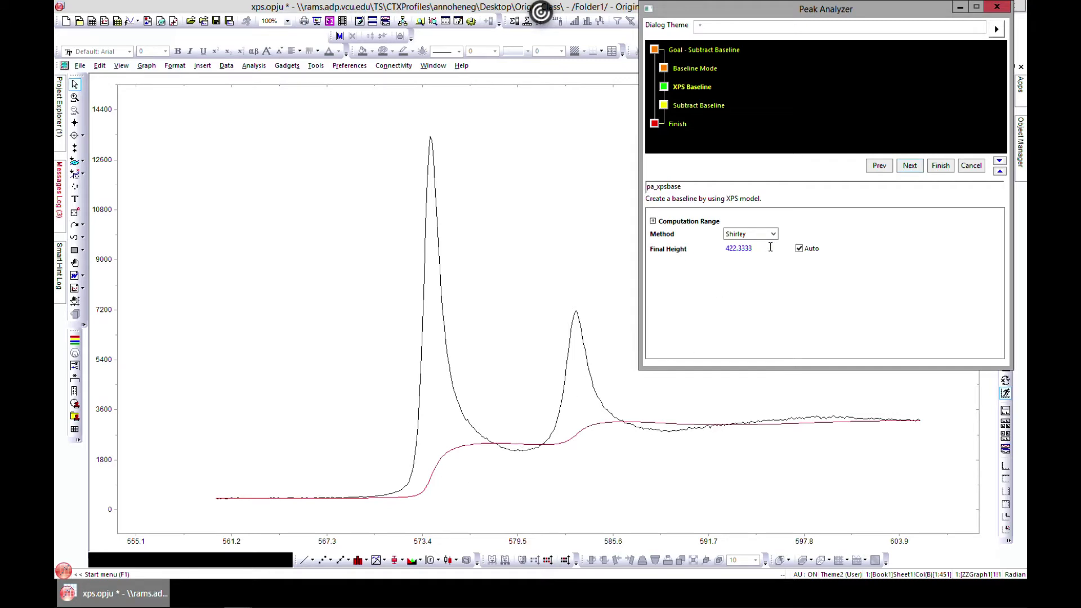
{"action": "left_click", "coordinate": [774, 235]}
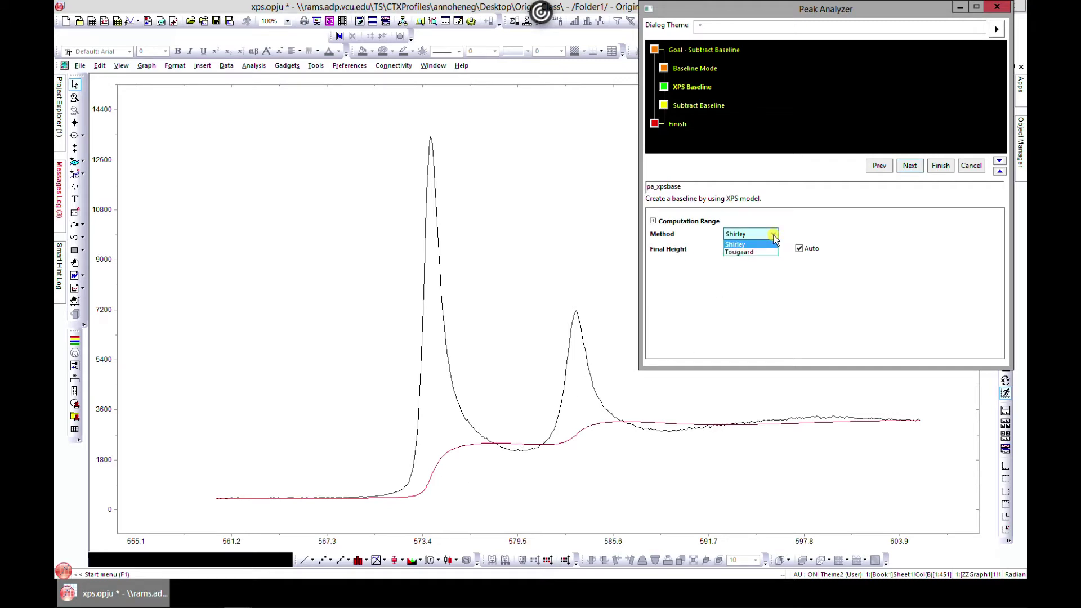
{"action": "left_click", "coordinate": [765, 253]}
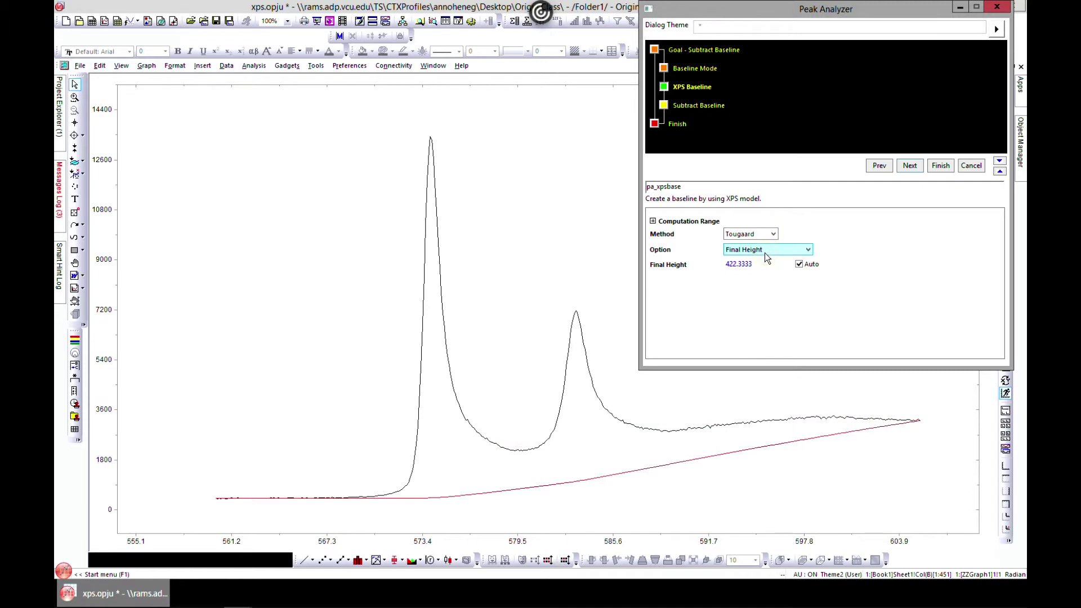
{"action": "left_click", "coordinate": [767, 234]}
{"action": "left_click", "coordinate": [757, 243]}
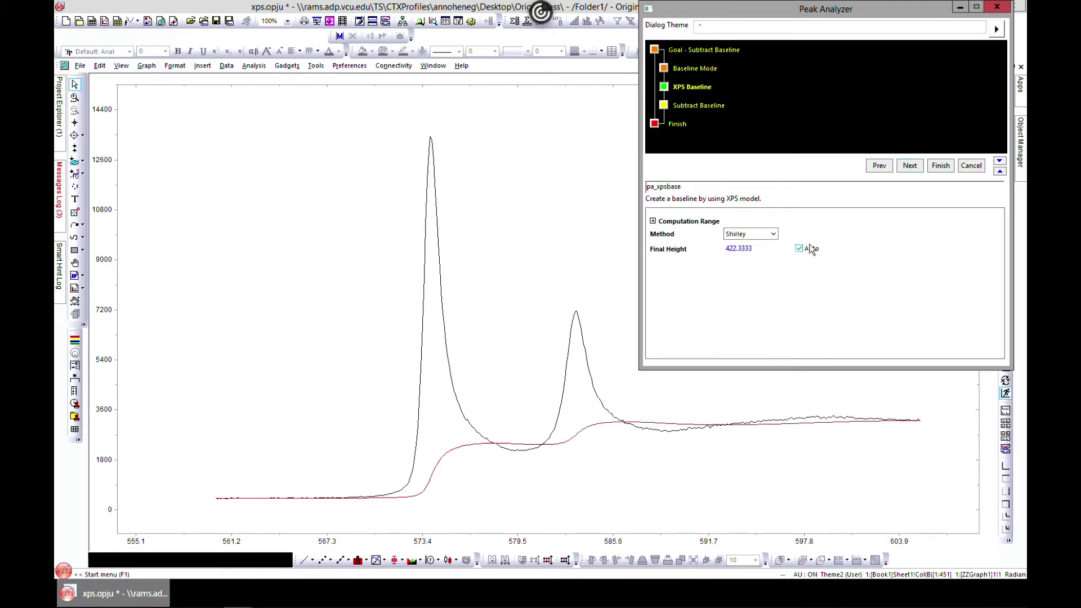
{"action": "left_click", "coordinate": [909, 165]}
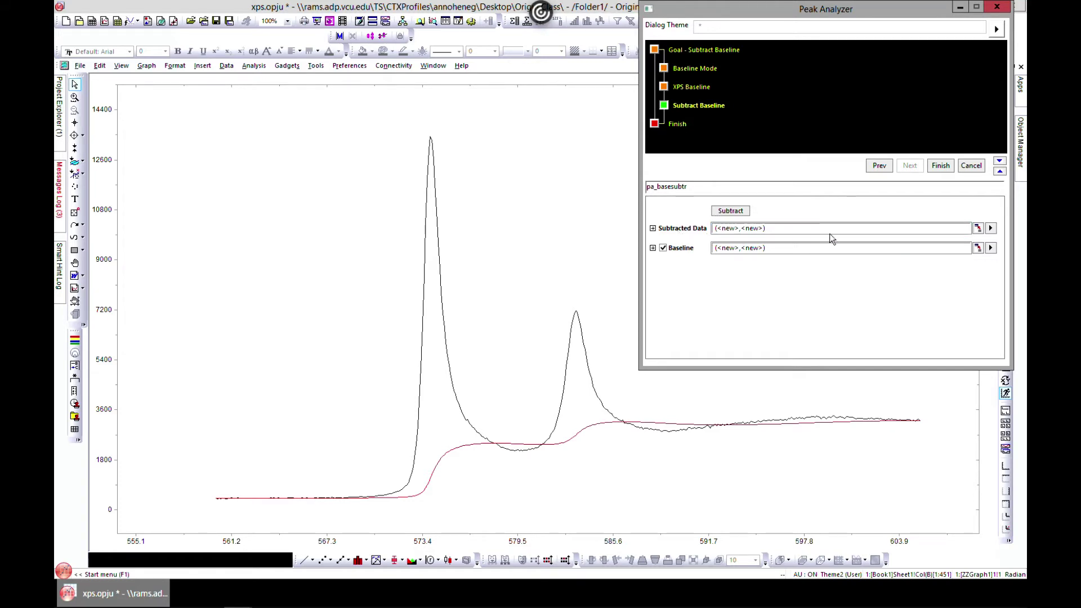
Subtract the Shirley baseline and output the subtracted data and baseline to Book1
{"action": "left_click", "coordinate": [730, 212]}
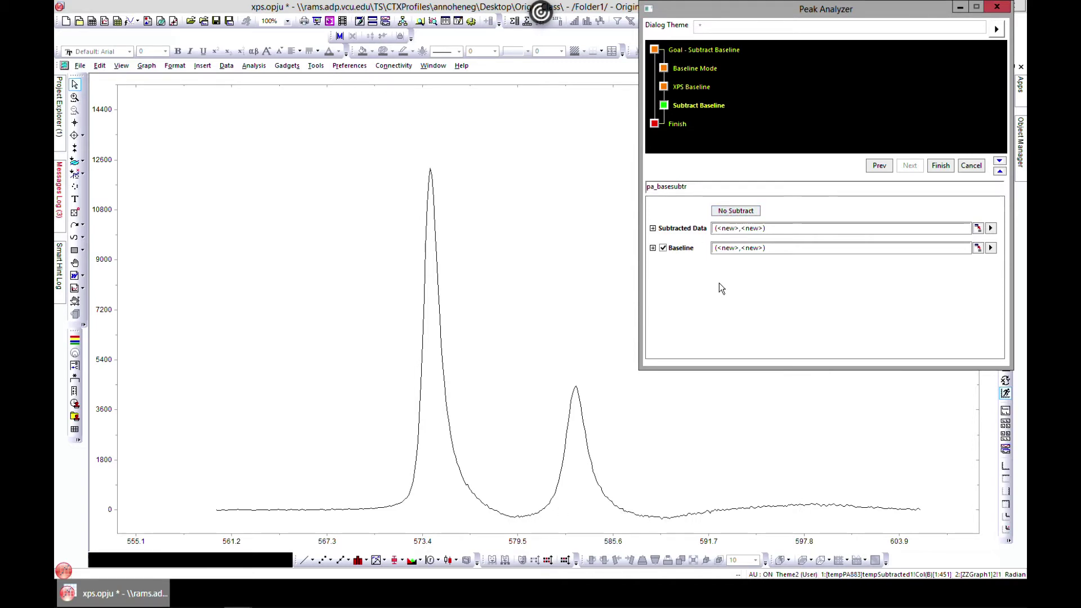
{"action": "left_click", "coordinate": [940, 166]}
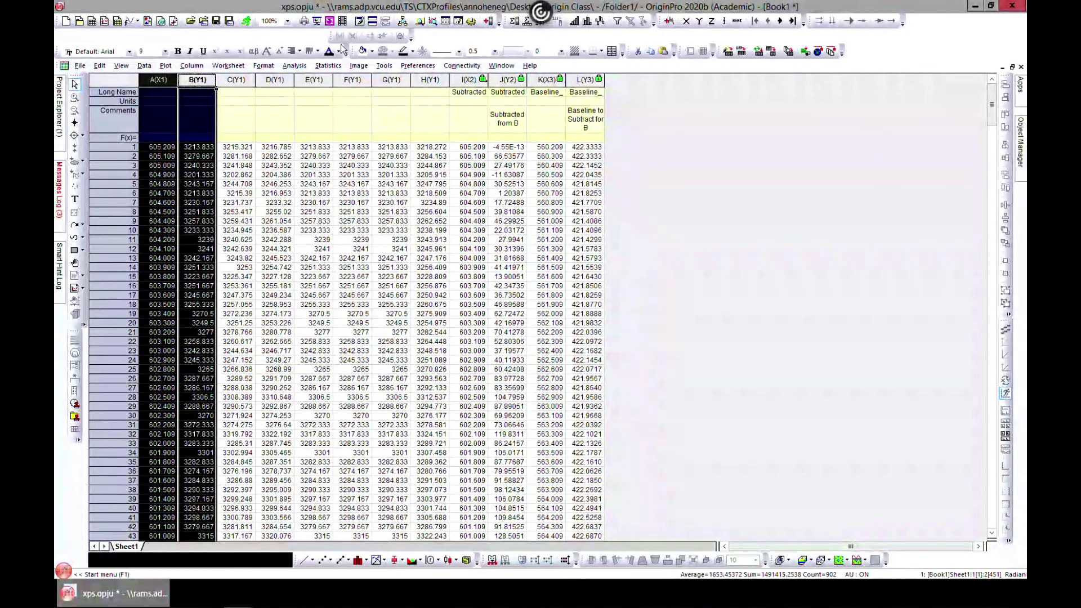
Reopen the Peak Analyzer with Fit Peaks (Pro) as the goal and go to Baseline Mode
{"action": "left_click", "coordinate": [294, 66]}
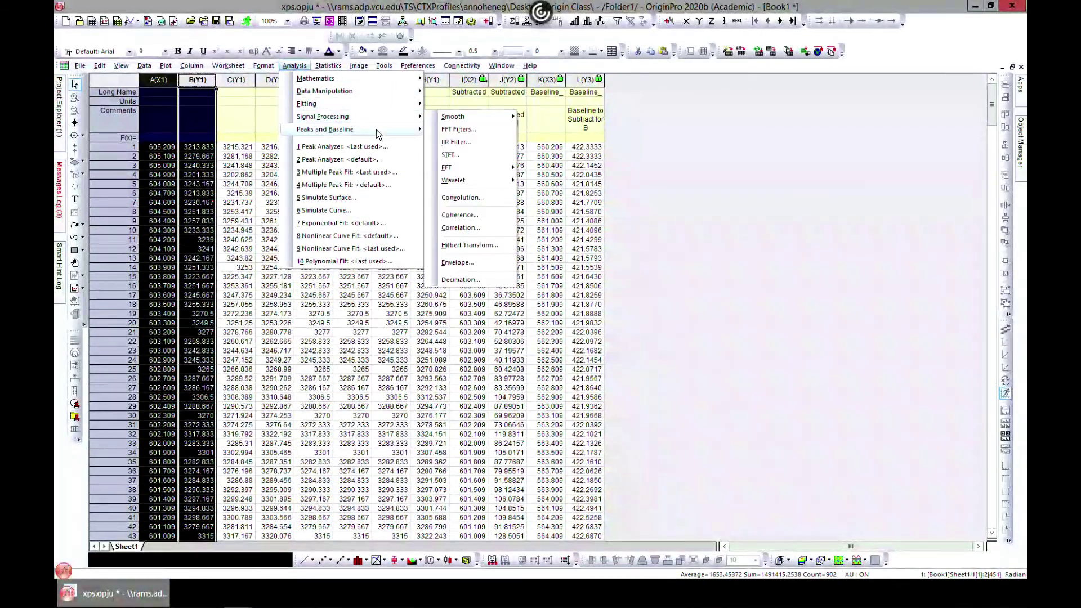
{"action": "mouse_move", "coordinate": [338, 129]}
{"action": "mouse_move", "coordinate": [483, 150]}
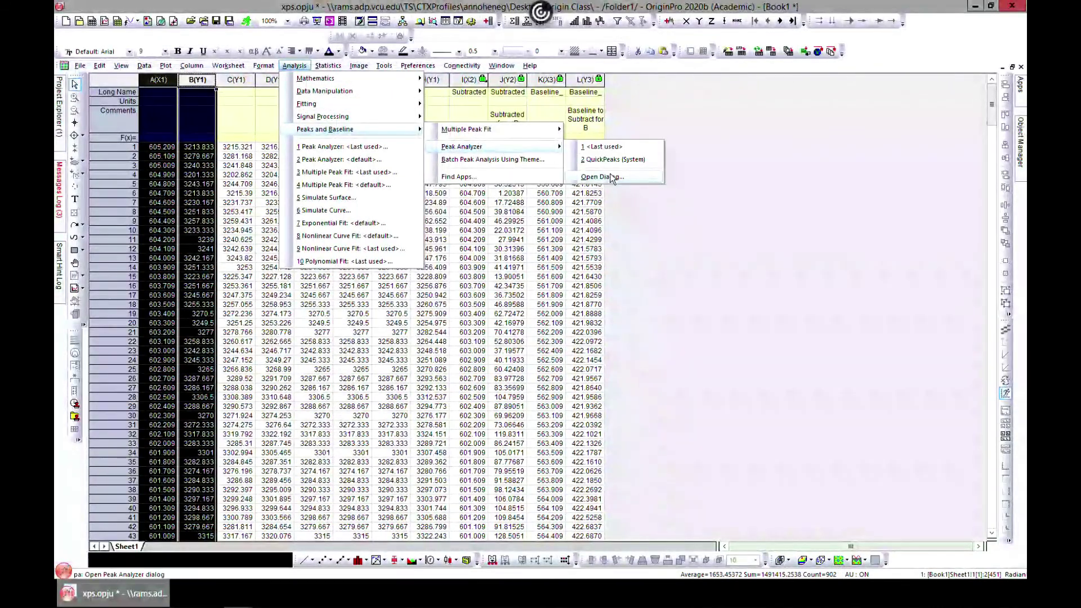
{"action": "left_click", "coordinate": [604, 174]}
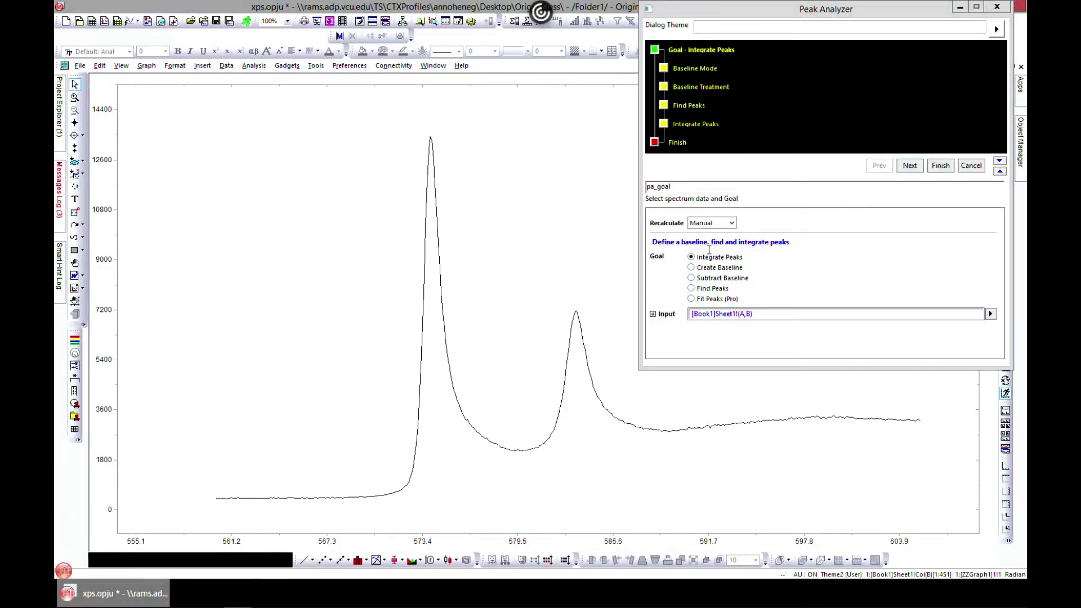
{"action": "left_click", "coordinate": [711, 301]}
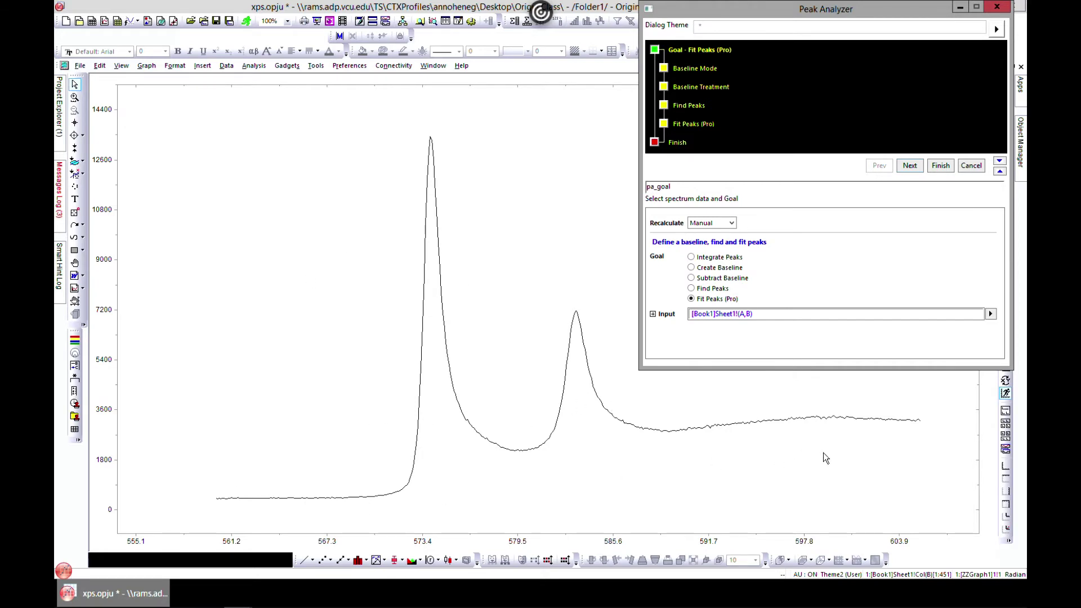
{"action": "left_click", "coordinate": [907, 163]}
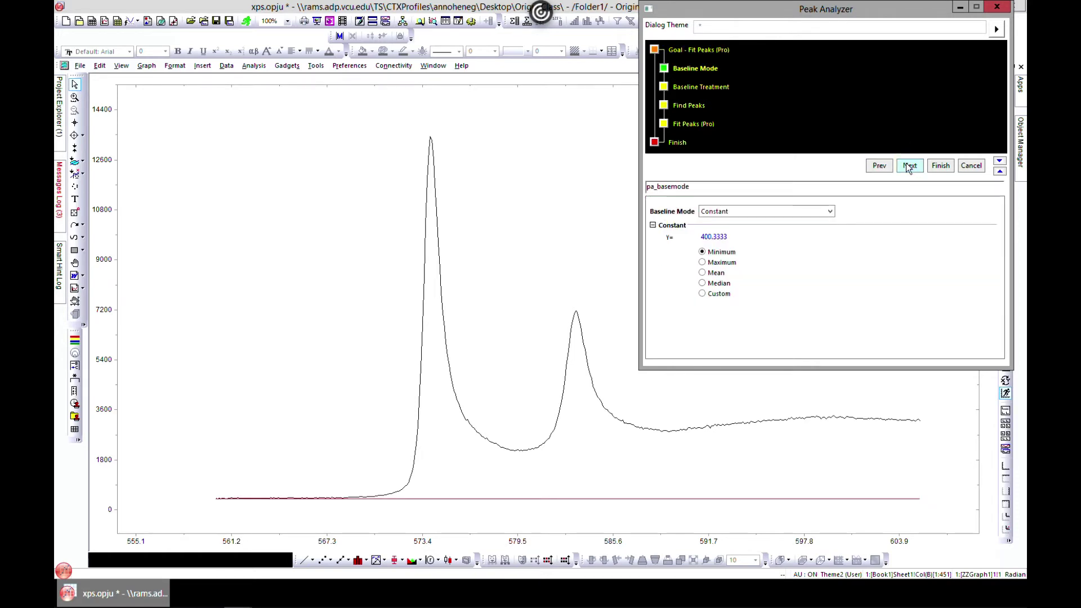
Subtract an End Points Weighted straight baseline so the background drops to about zero
{"action": "left_click", "coordinate": [802, 212]}
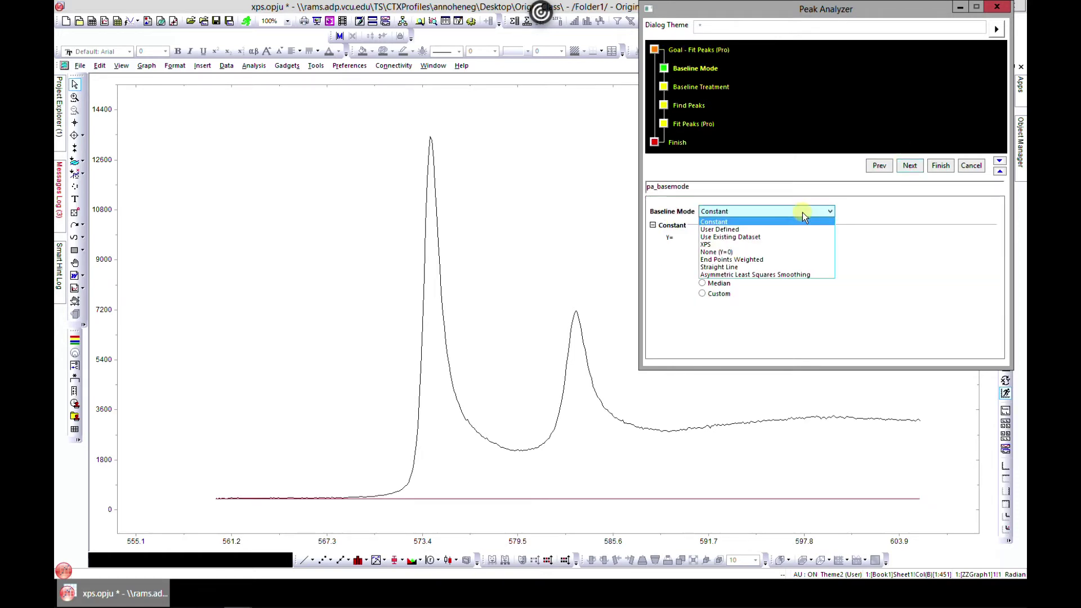
{"action": "left_click", "coordinate": [798, 259]}
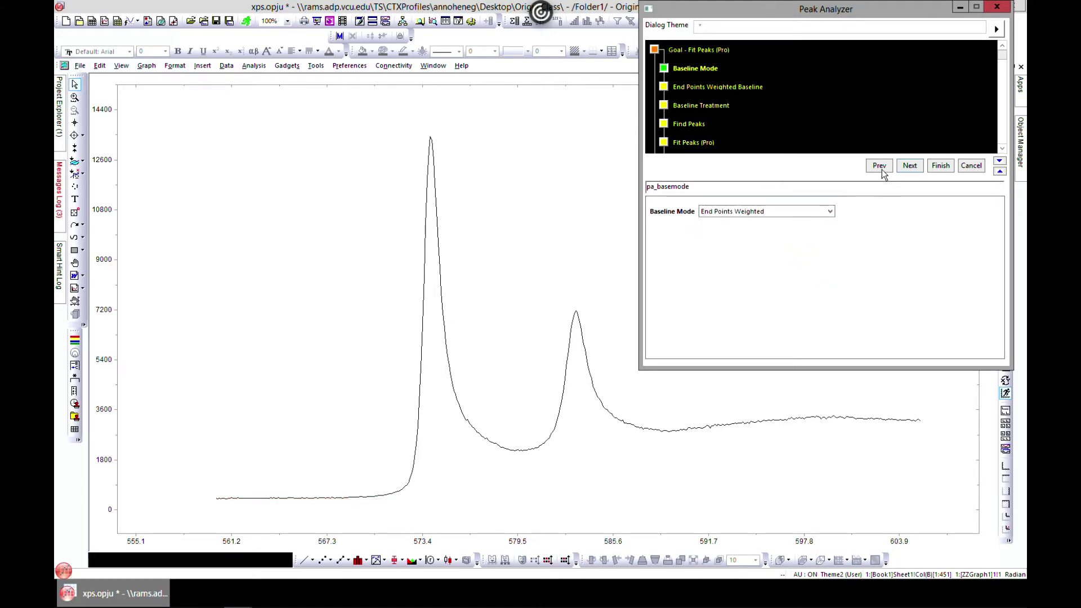
{"action": "left_click", "coordinate": [910, 166]}
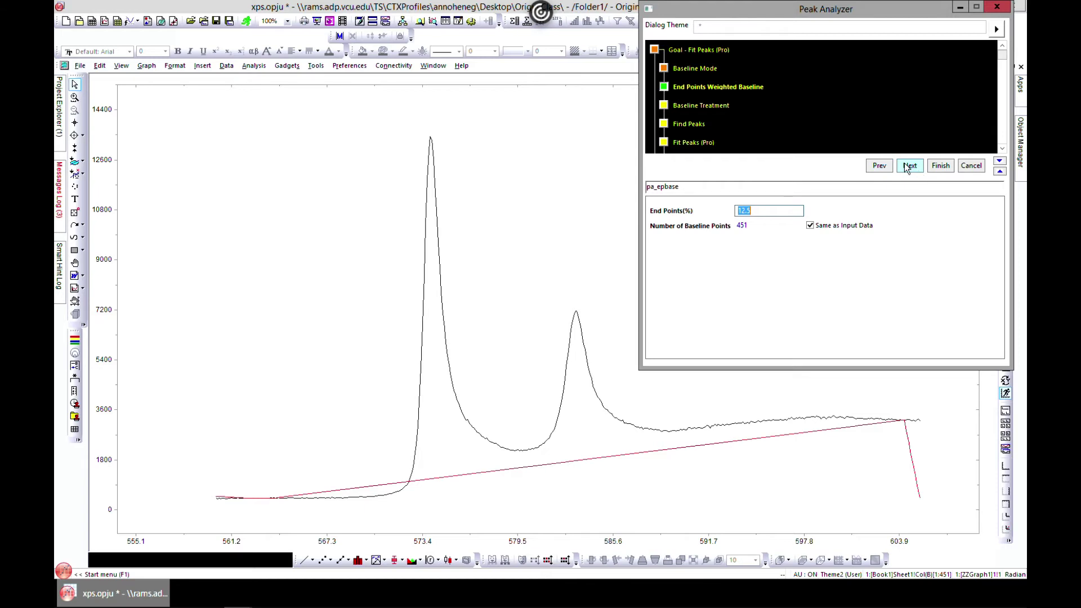
{"action": "left_click", "coordinate": [905, 164]}
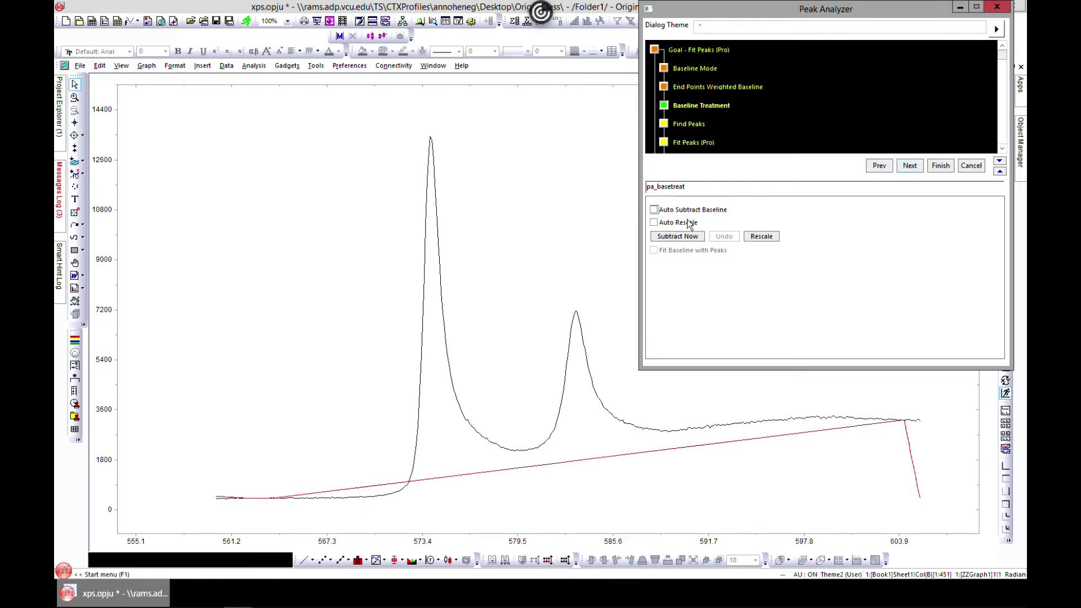
{"action": "left_click", "coordinate": [670, 239]}
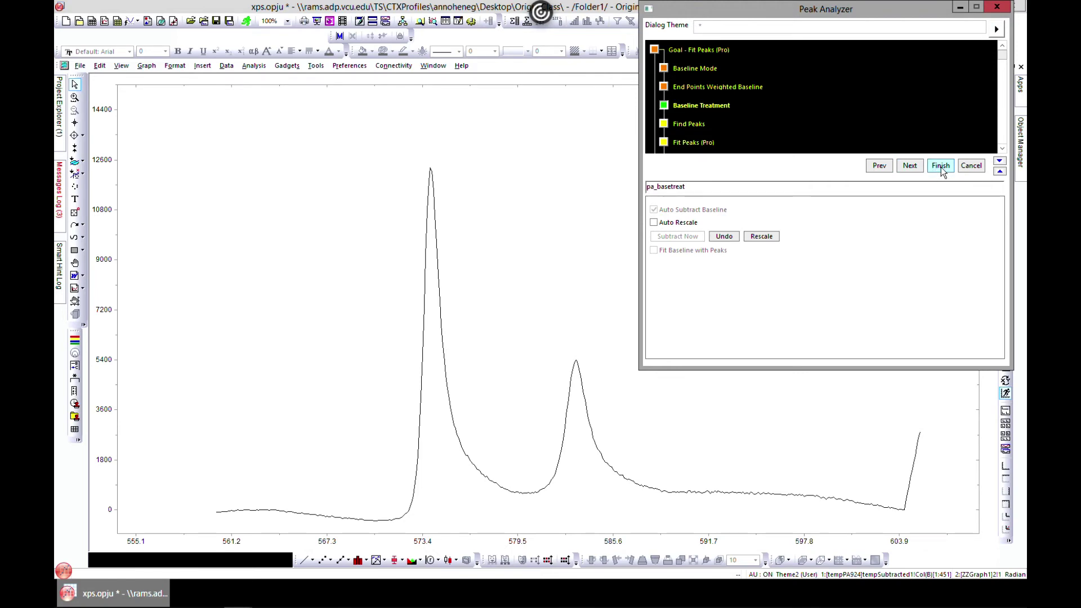
{"action": "left_click", "coordinate": [880, 165]}
Return to the Goal page and choose Create Baseline
{"action": "left_click", "coordinate": [880, 166]}
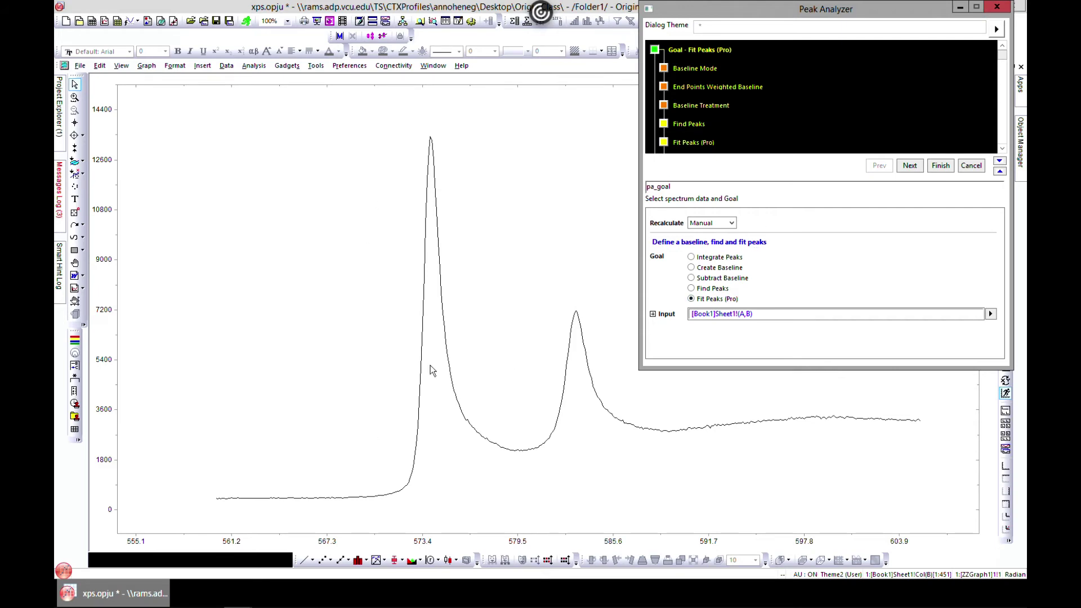
{"action": "left_click", "coordinate": [720, 271]}
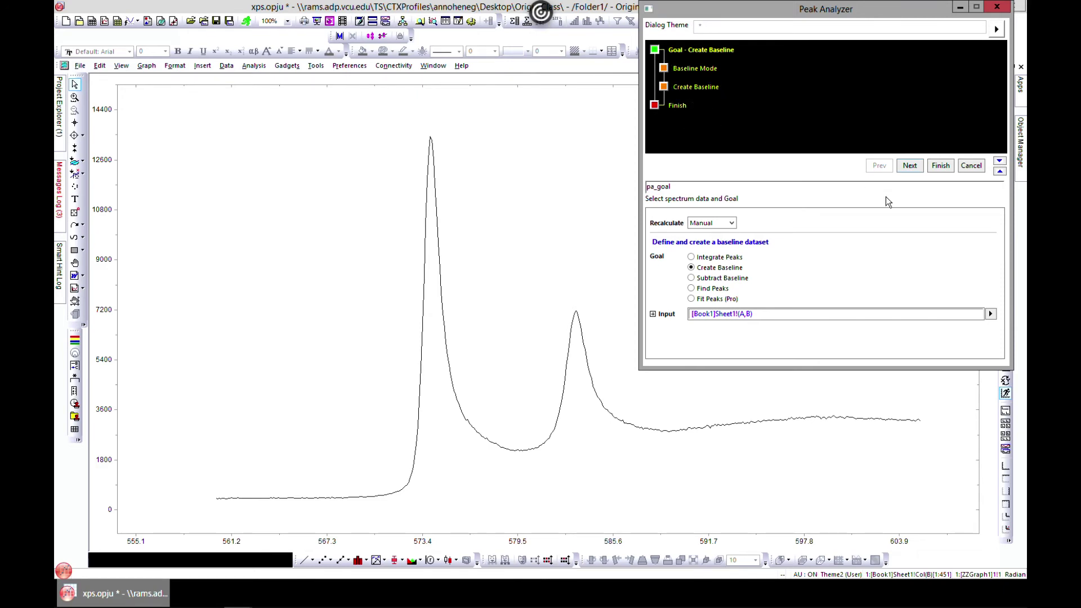
Set the baseline mode to User Defined to show 2nd Derivative (zeroes) anchor points
{"action": "left_click", "coordinate": [910, 167]}
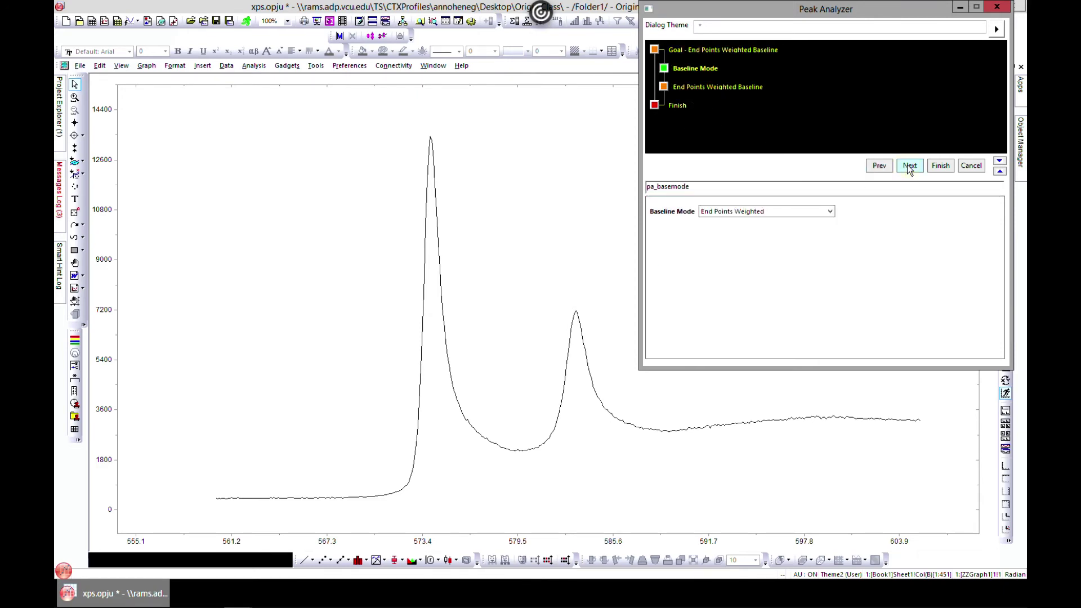
{"action": "left_click", "coordinate": [775, 210]}
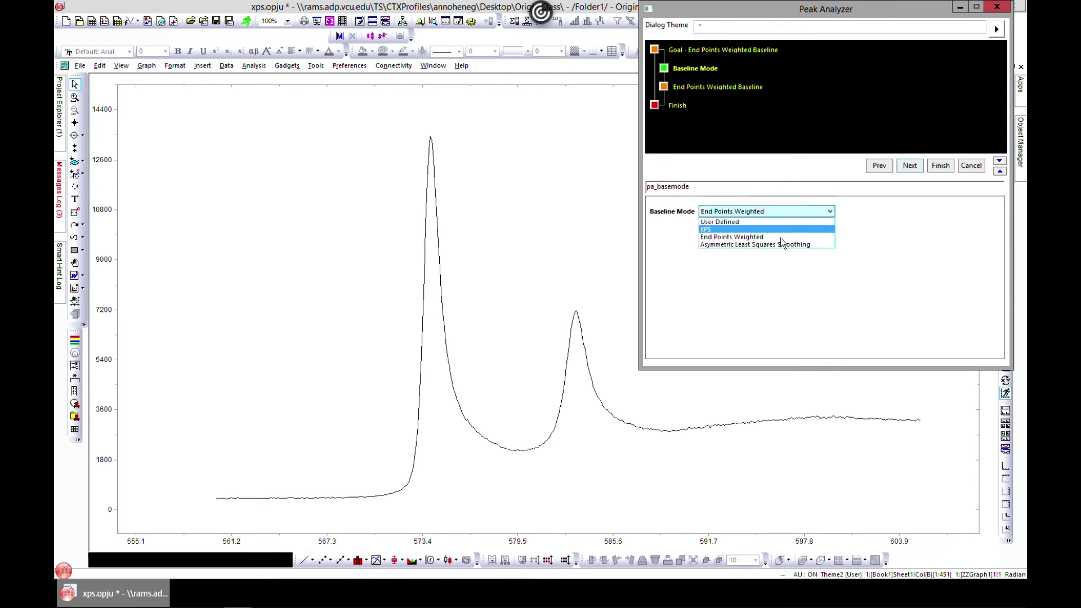
{"action": "left_click", "coordinate": [782, 223]}
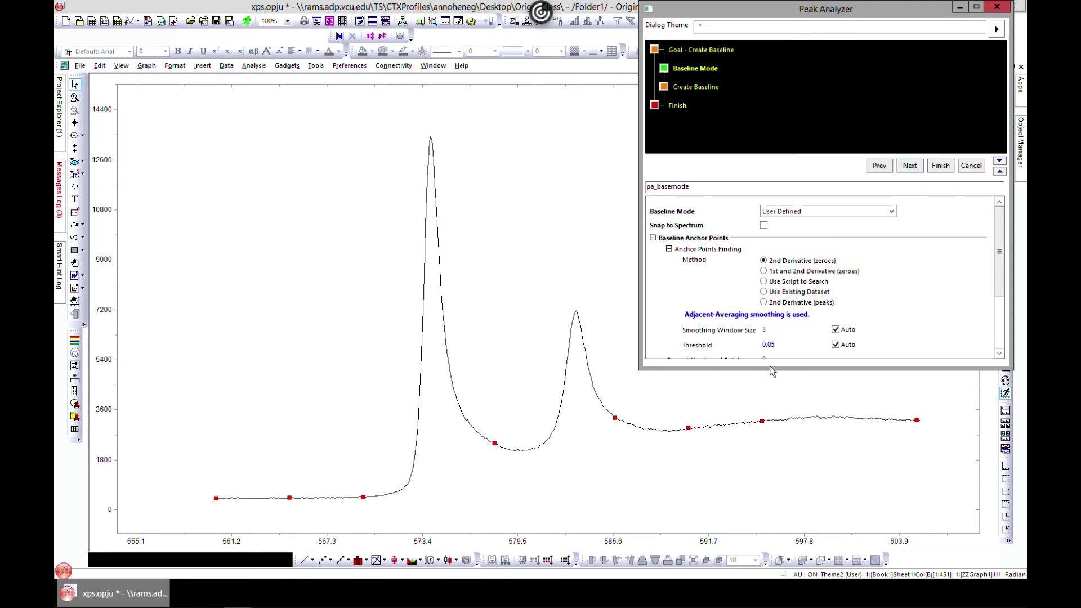
Keep the 2nd Derivative (zeroes) anchor method with its 8 points and disable Enable Auto Find
{"action": "left_click_drag", "start_coordinate": [775, 369], "coordinate": [775, 409]}
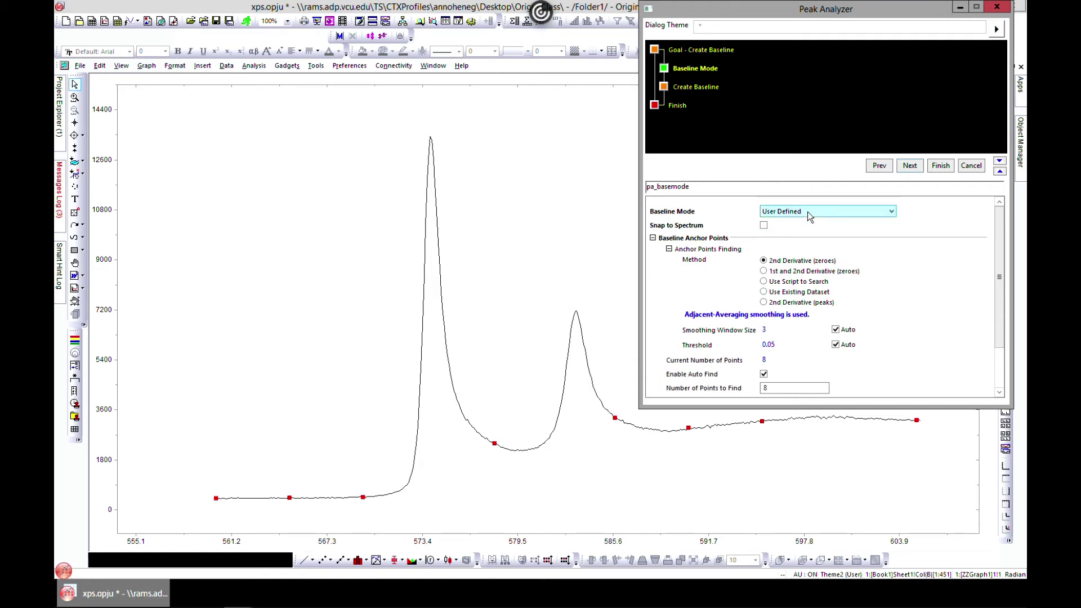
{"action": "left_click", "coordinate": [779, 272]}
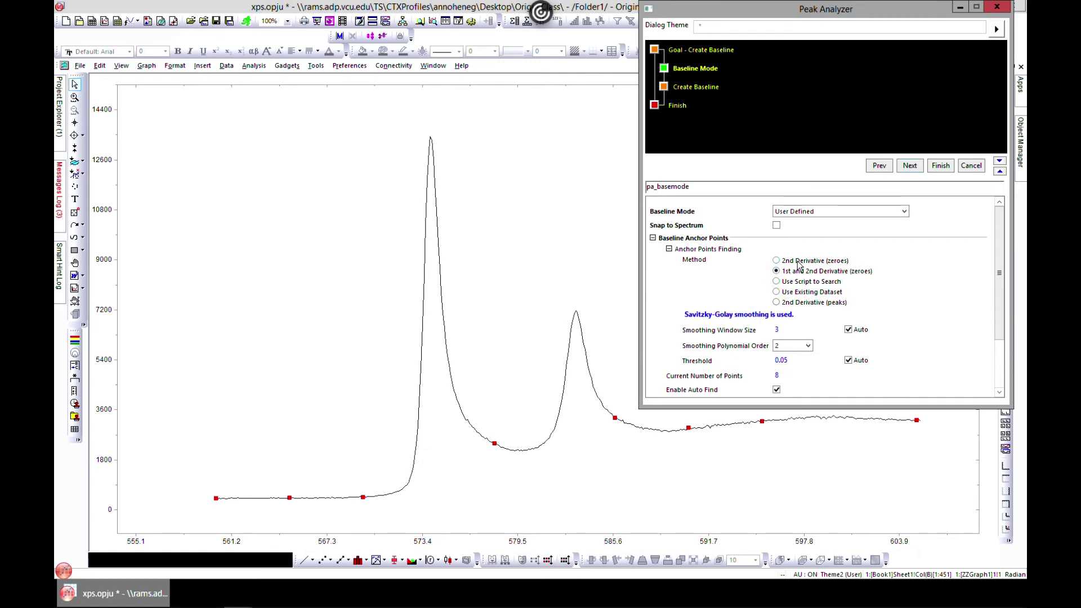
{"action": "left_click", "coordinate": [800, 264]}
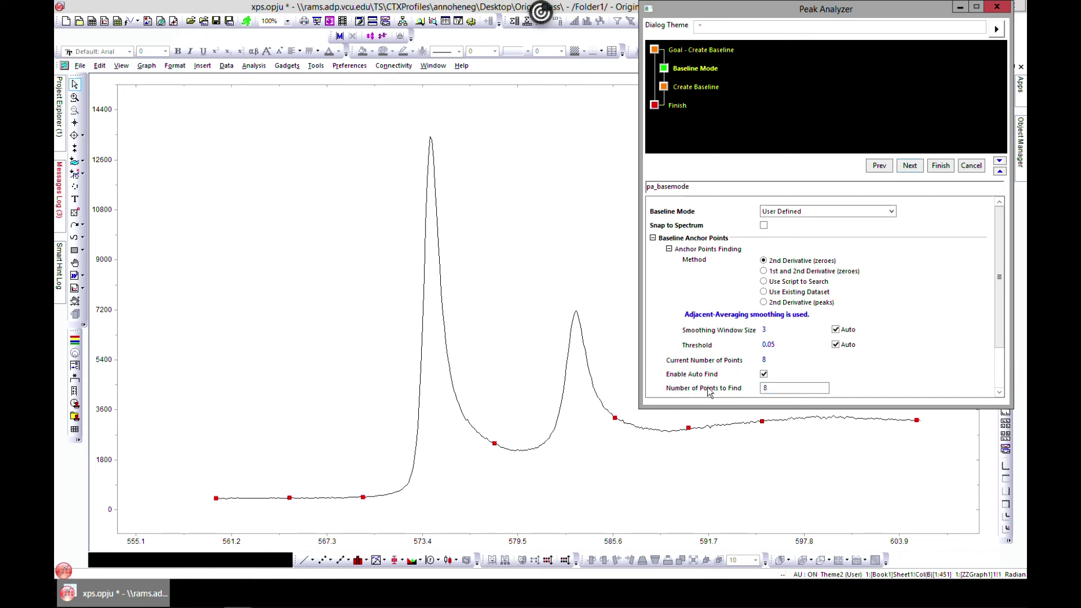
{"action": "left_click", "coordinate": [763, 374]}
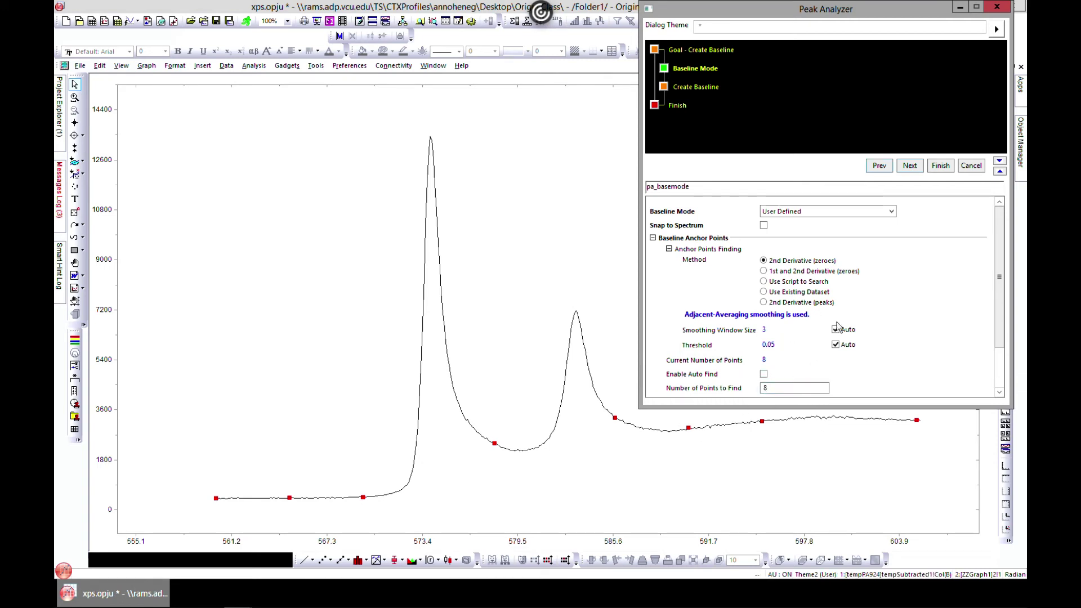
Move on to baseline creation and connect the anchors by Interpolation, after briefly trying Fitting (Pro)
{"action": "left_click", "coordinate": [914, 168]}
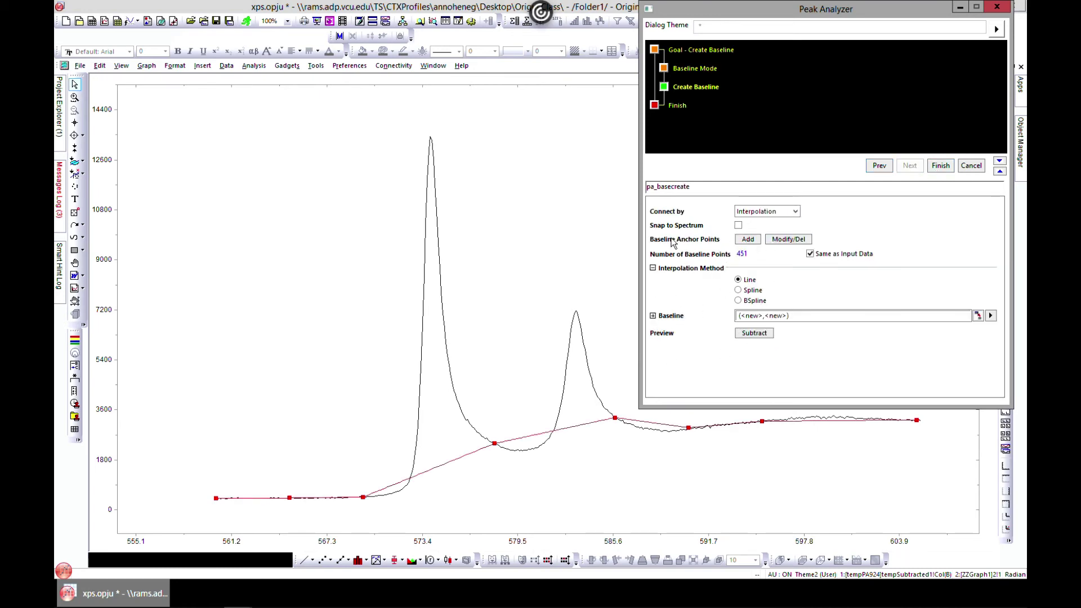
{"action": "left_click", "coordinate": [793, 214]}
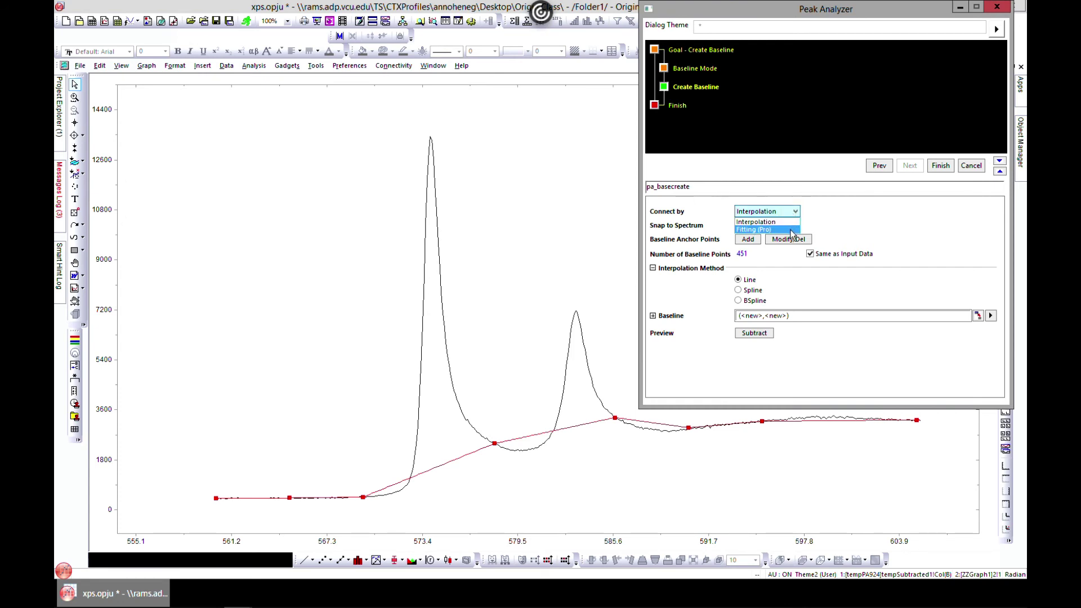
{"action": "left_click", "coordinate": [791, 230]}
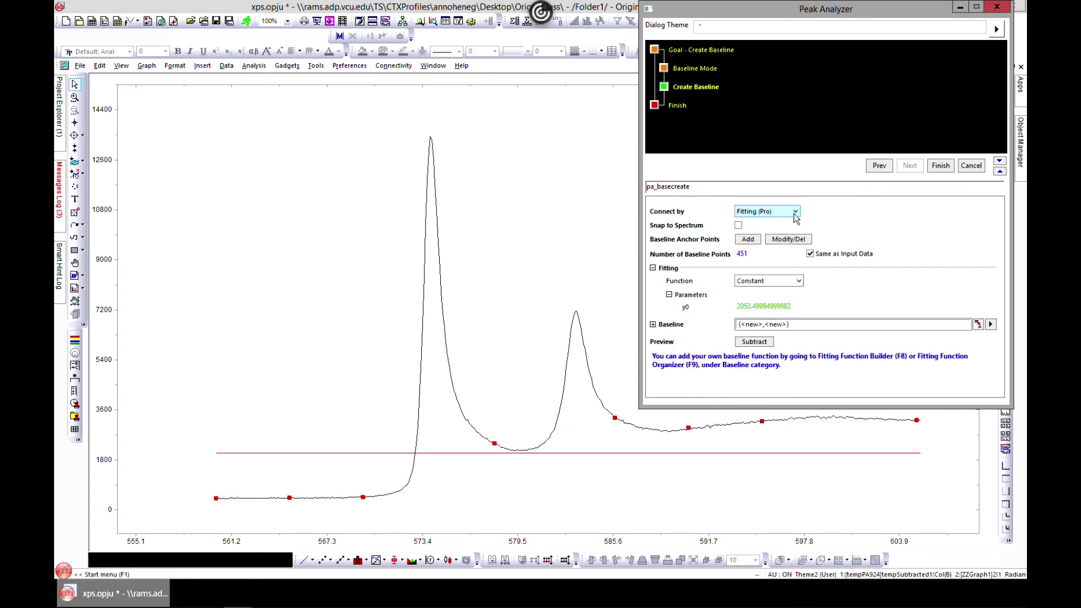
{"action": "left_click", "coordinate": [795, 214]}
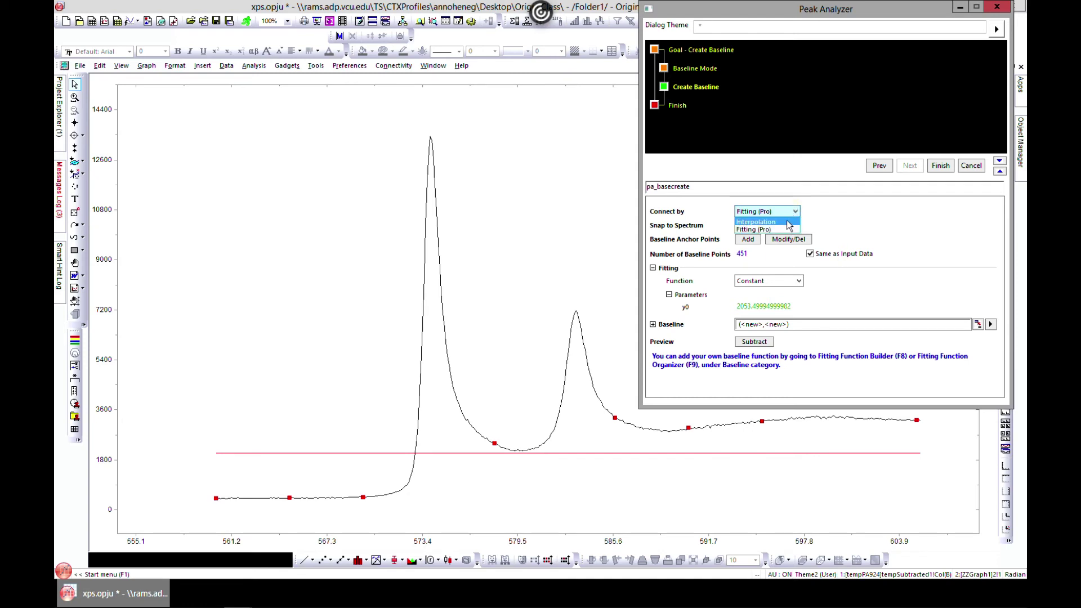
{"action": "left_click", "coordinate": [789, 223]}
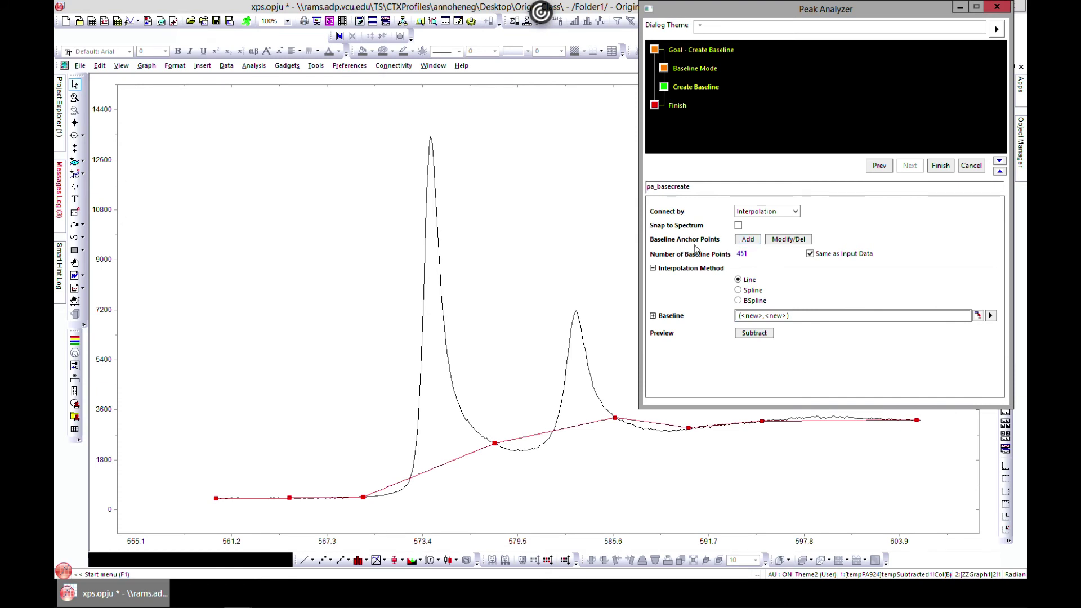
{"action": "left_click", "coordinate": [744, 241]}
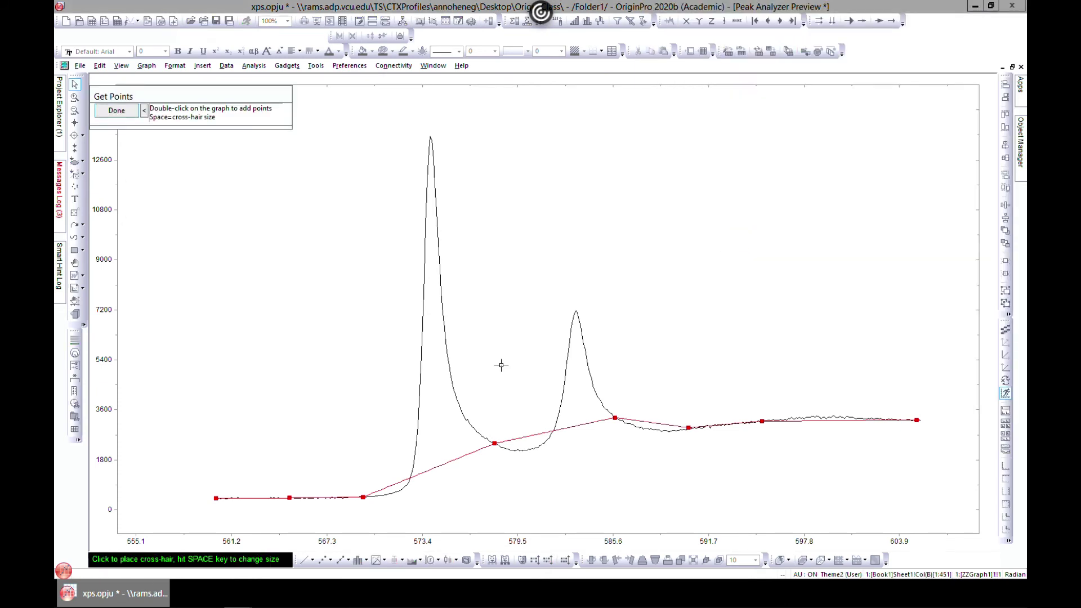
Add six anchor points at the peak feet and valleys near 570, 579, 579.9, 582 and 589
{"action": "double_click", "coordinate": [406, 487]}
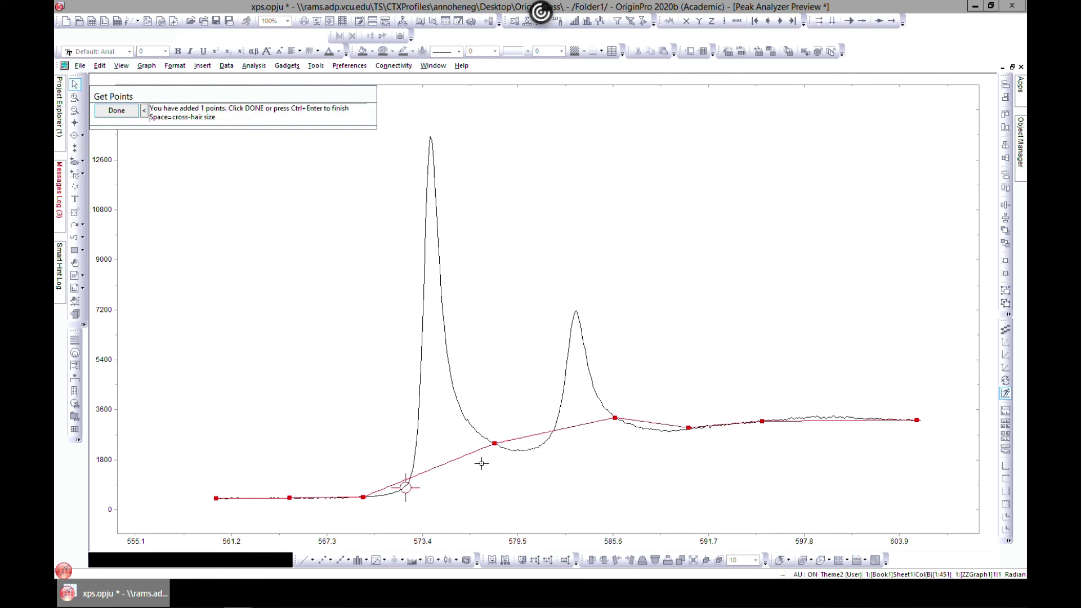
{"action": "left_click", "coordinate": [524, 449]}
{"action": "double_click", "coordinate": [524, 449]}
{"action": "double_click", "coordinate": [655, 433]}
{"action": "double_click", "coordinate": [384, 497]}
{"action": "double_click", "coordinate": [507, 449]}
{"action": "double_click", "coordinate": [549, 442]}
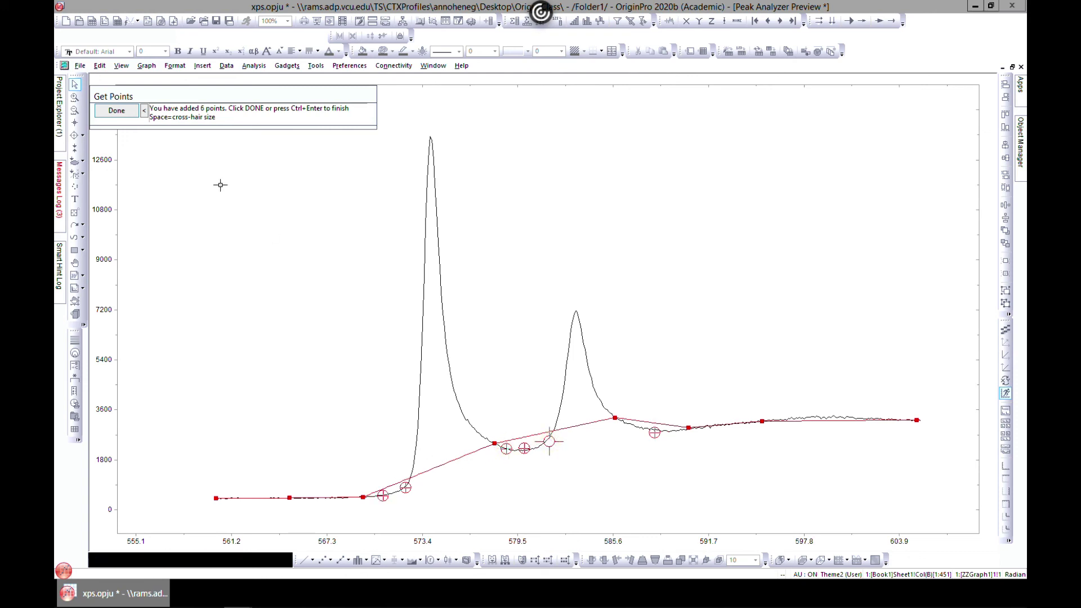
{"action": "left_click", "coordinate": [116, 111]}
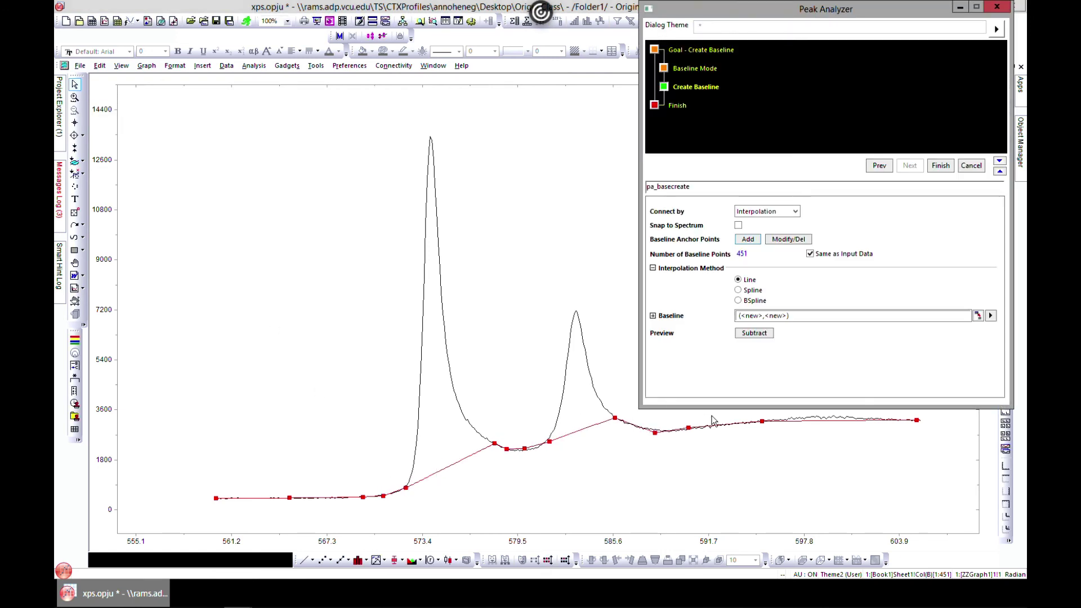
Switch the baseline to Spline interpolation, output it to a New Book, preview the subtraction, and finish
{"action": "left_click", "coordinate": [740, 291]}
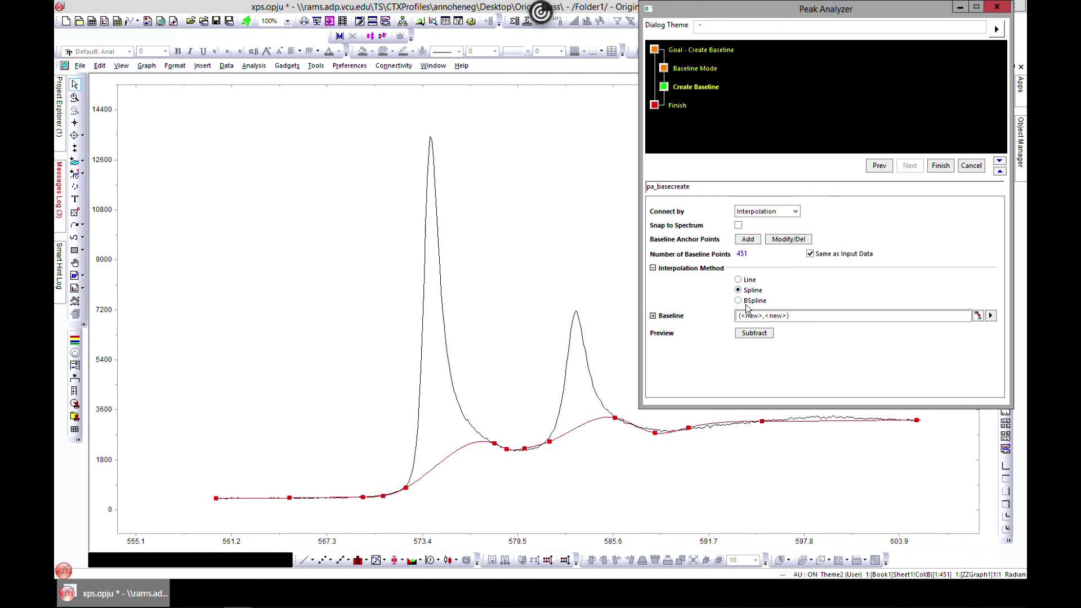
{"action": "left_click", "coordinate": [992, 316]}
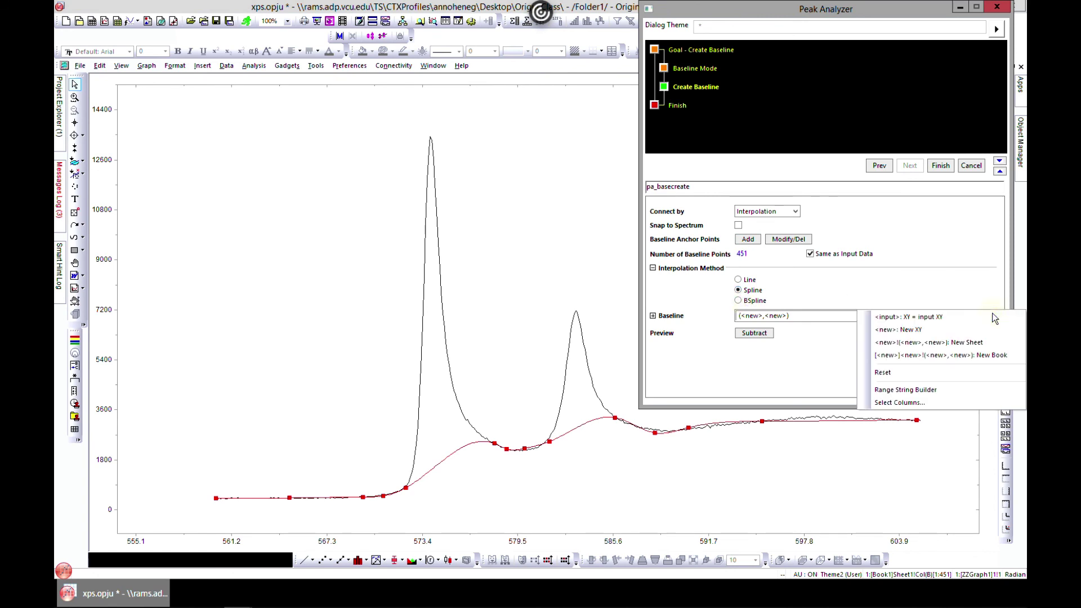
{"action": "left_click", "coordinate": [905, 358]}
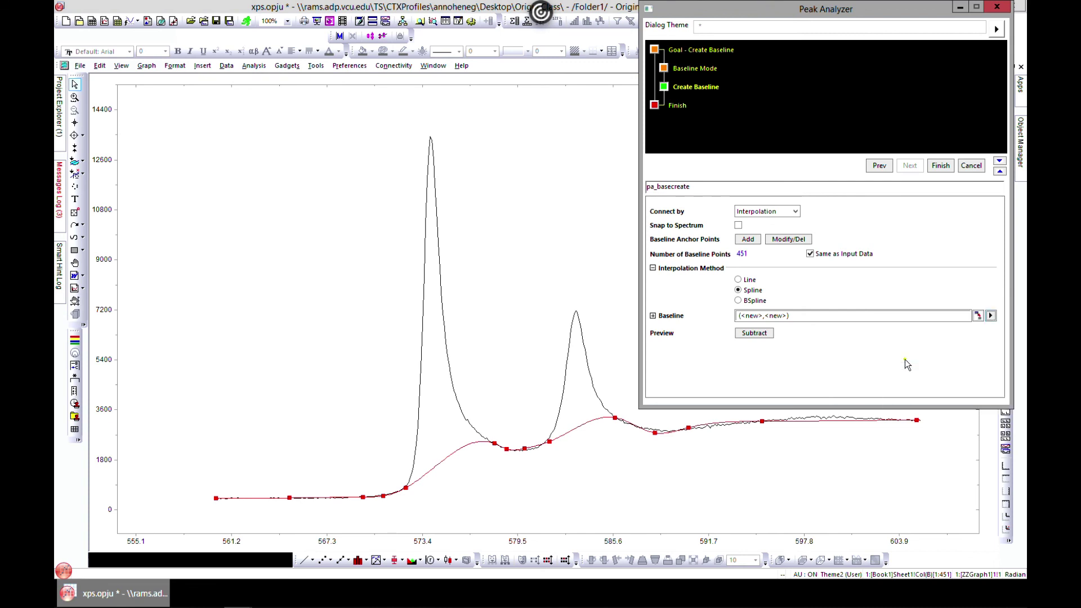
{"action": "left_click", "coordinate": [759, 333]}
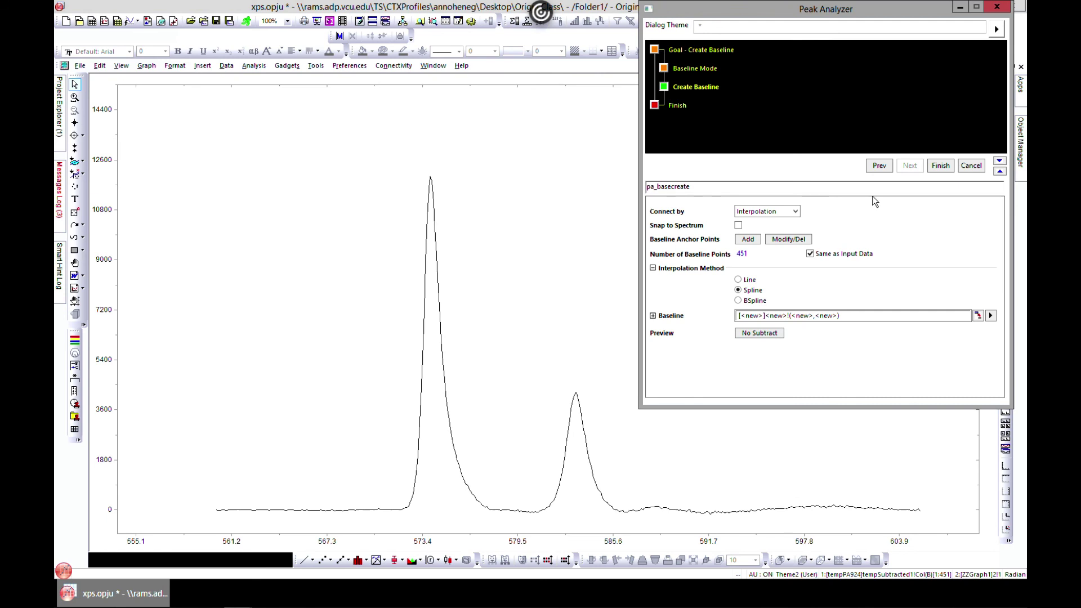
{"action": "left_click", "coordinate": [940, 165]}
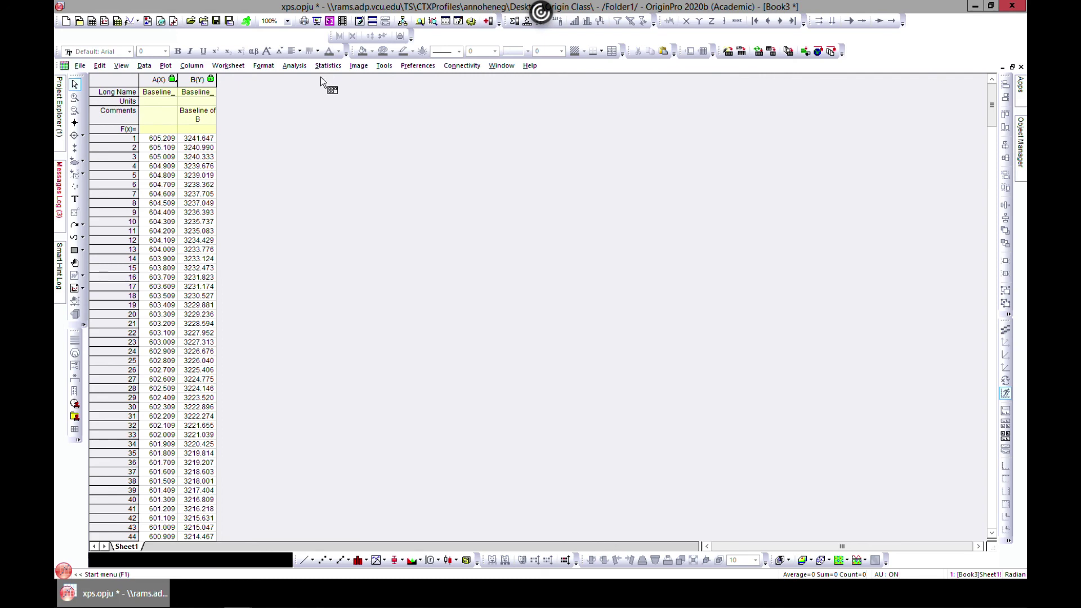
Restore the maximized Book3 window and bring Book1 to the front
{"action": "left_click", "coordinate": [1013, 68]}
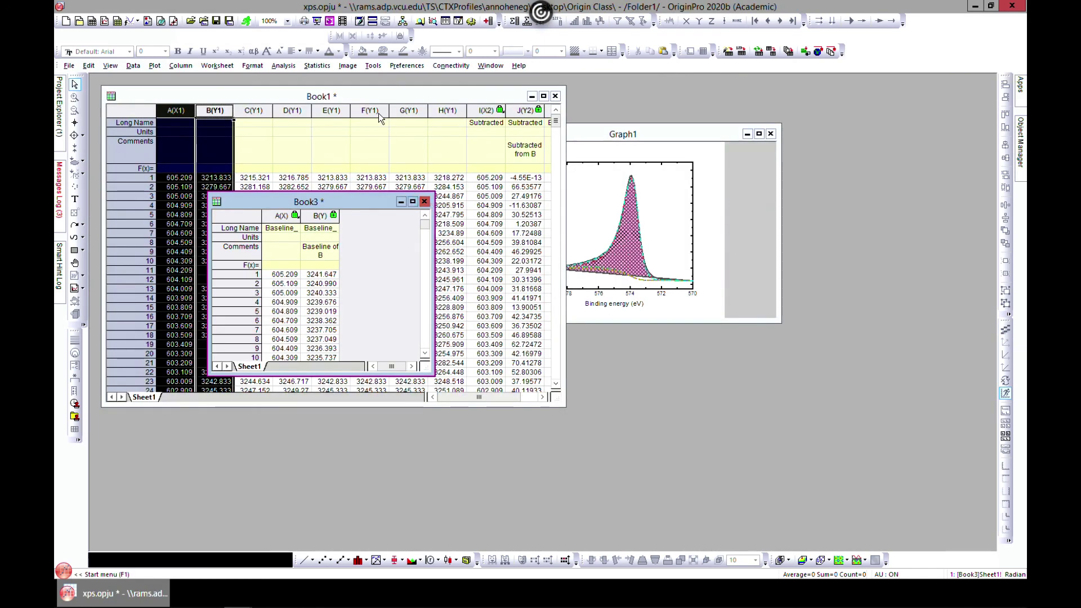
{"action": "left_click", "coordinate": [358, 92]}
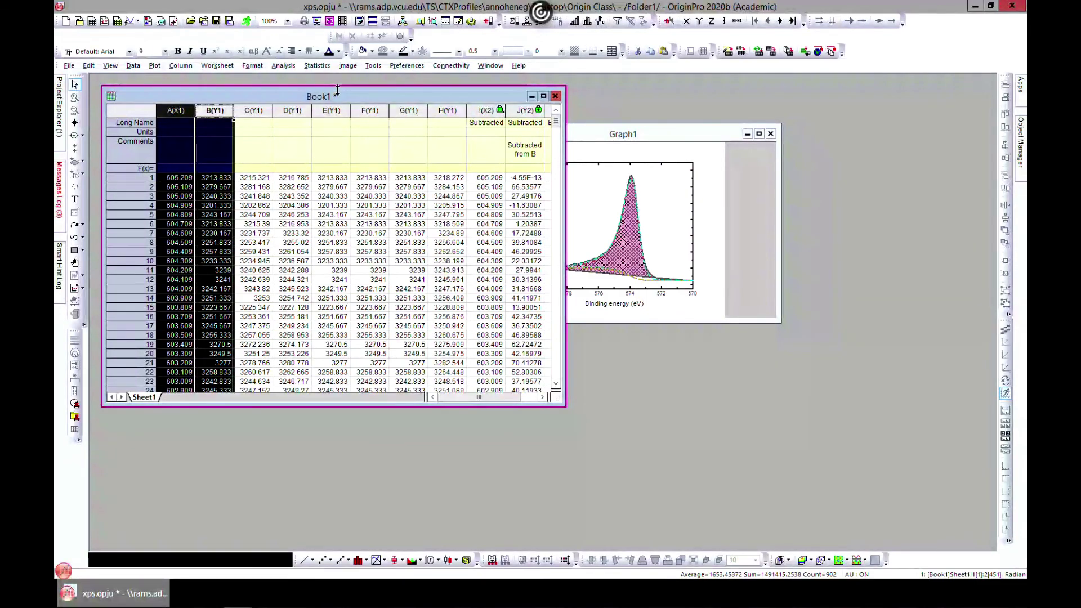